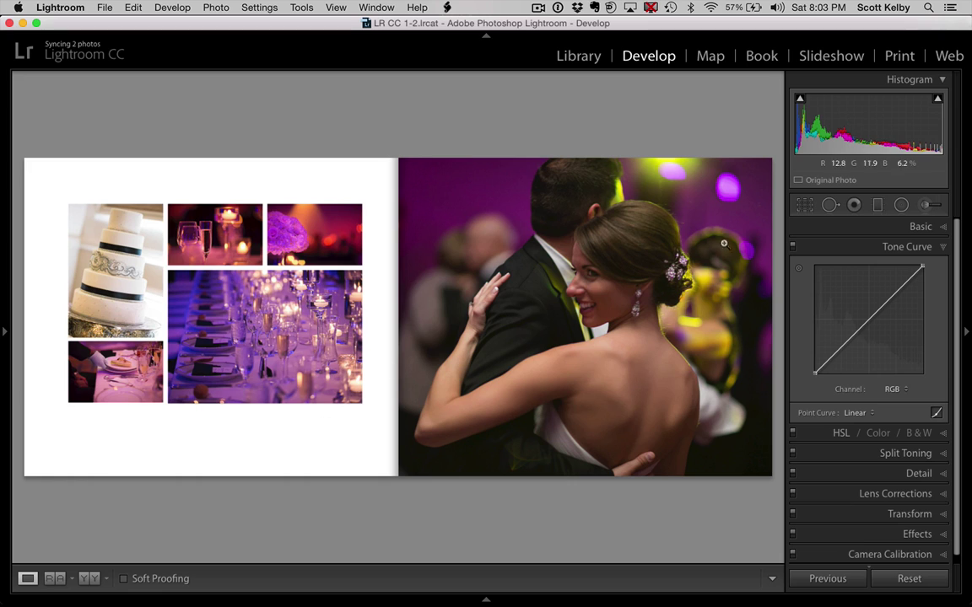
Switch to the Print module and examine each photo cell of the Custom Package layout.
{"action": "left_click", "coordinate": [899, 56]}
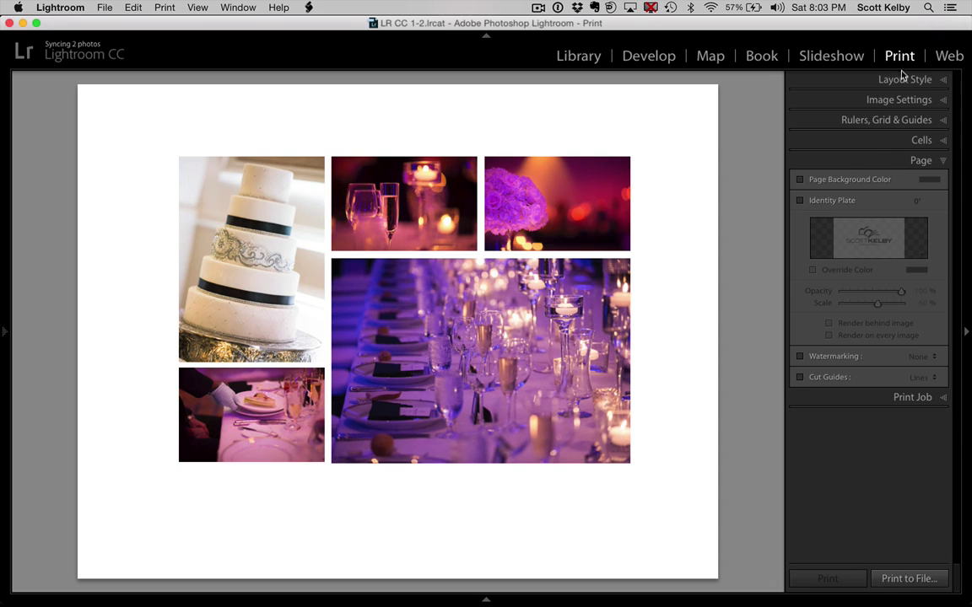
{"action": "left_click", "coordinate": [904, 79]}
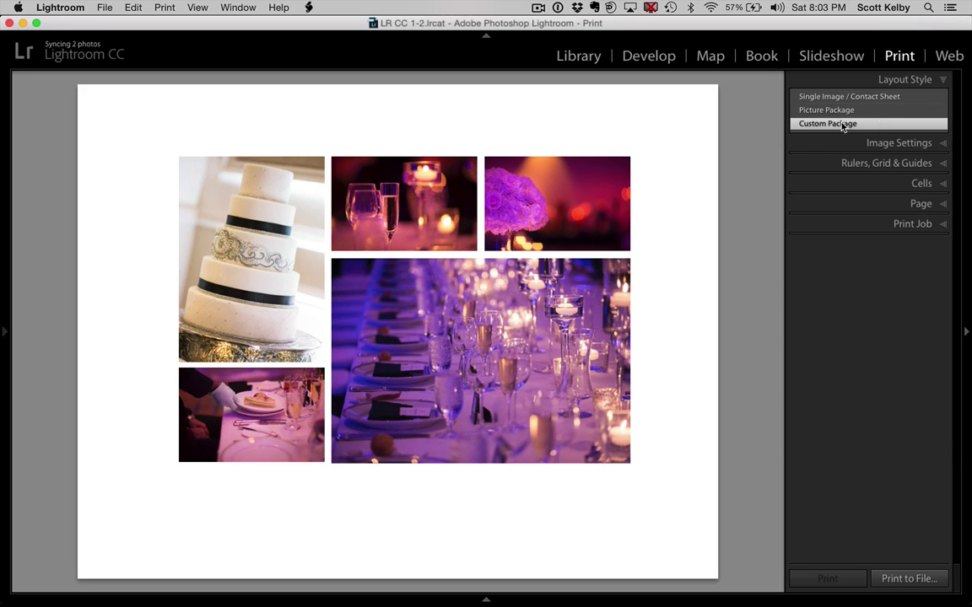
{"action": "left_click", "coordinate": [592, 219]}
{"action": "left_click", "coordinate": [385, 194]}
{"action": "left_click", "coordinate": [234, 208]}
{"action": "left_click", "coordinate": [263, 405]}
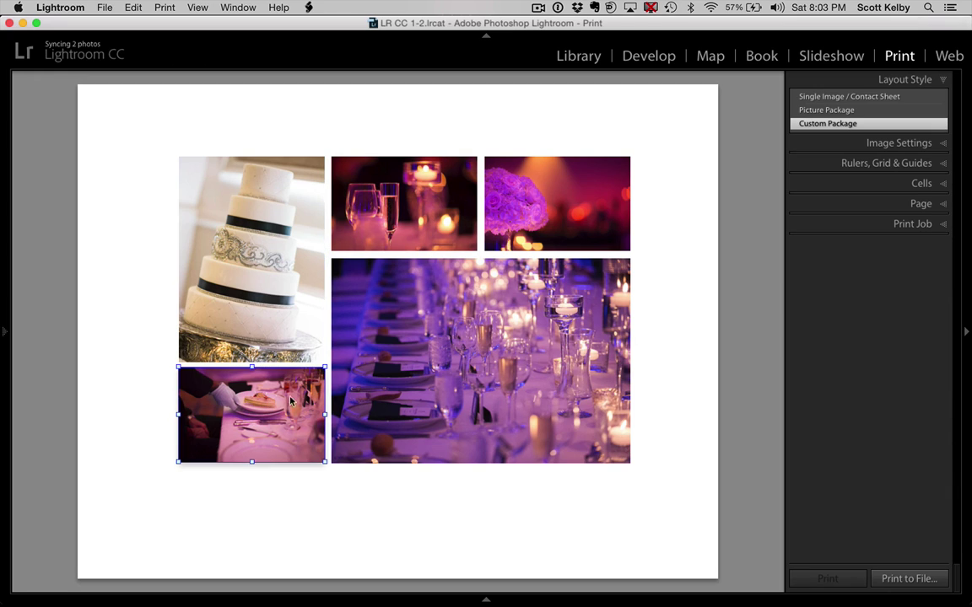
{"action": "left_click", "coordinate": [420, 334]}
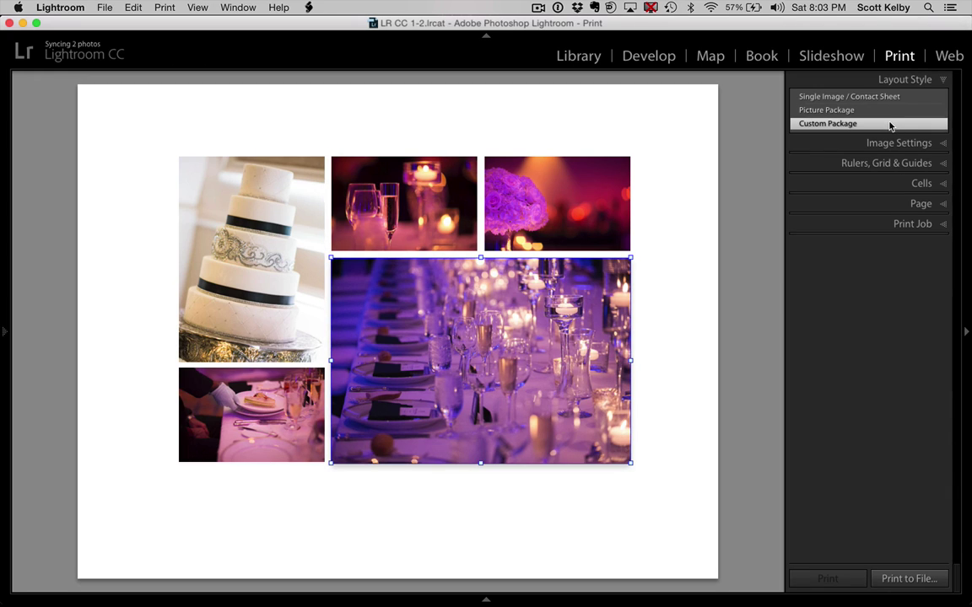
Show the page grid guides with Grid Snap set to Grid, and hide the guides again.
{"action": "left_click", "coordinate": [904, 164]}
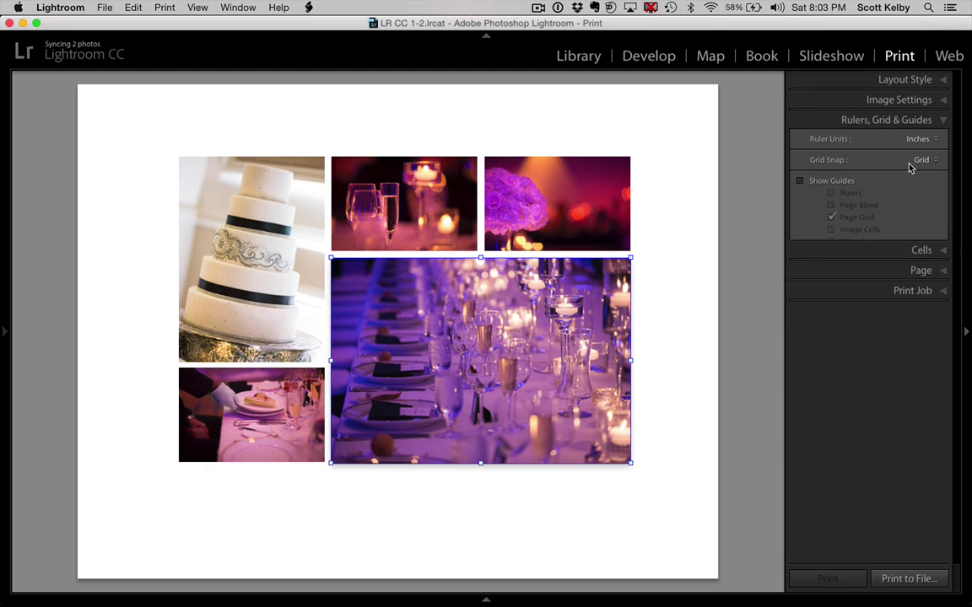
{"action": "left_click", "coordinate": [800, 182]}
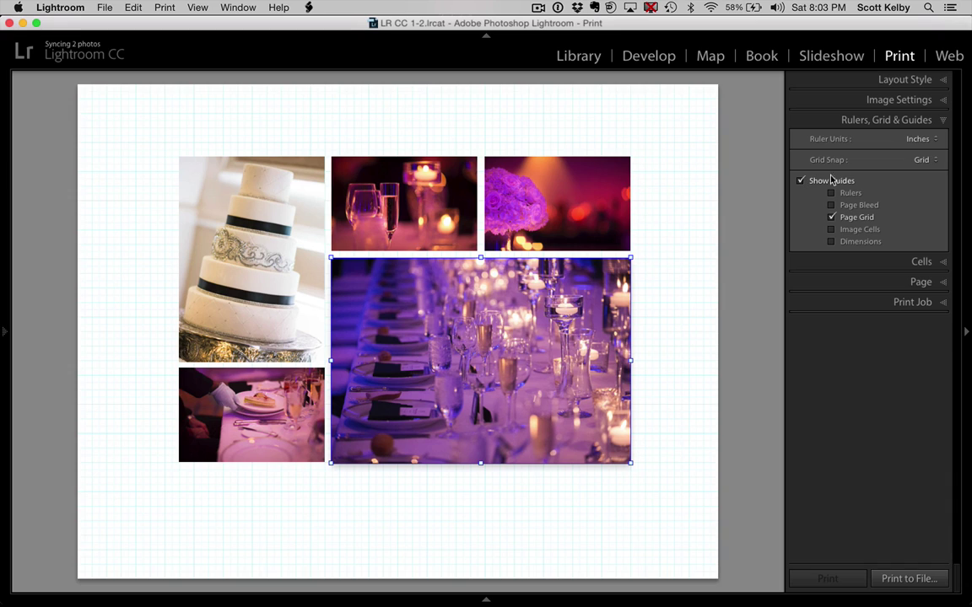
{"action": "left_click", "coordinate": [922, 160]}
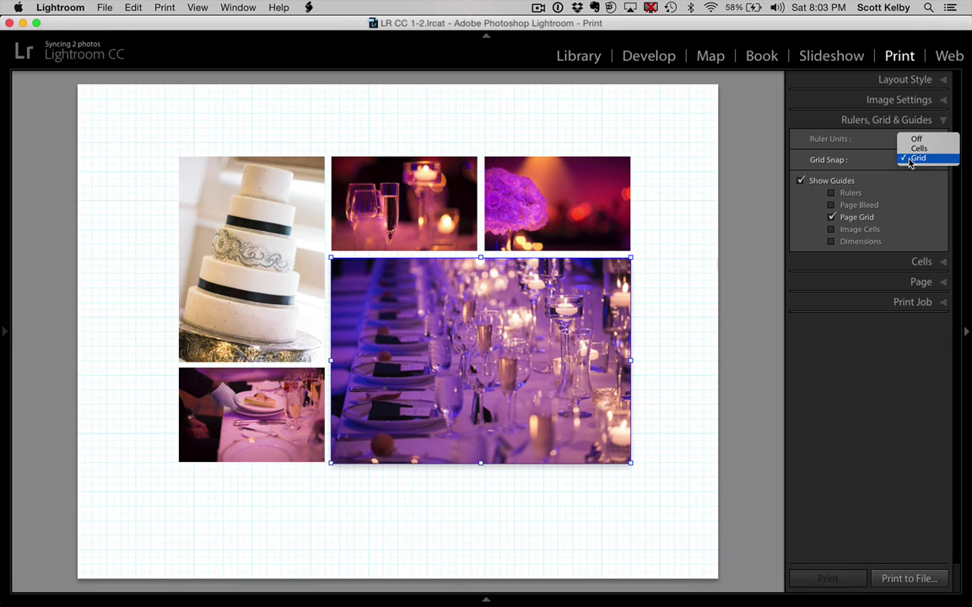
{"action": "left_click", "coordinate": [910, 159]}
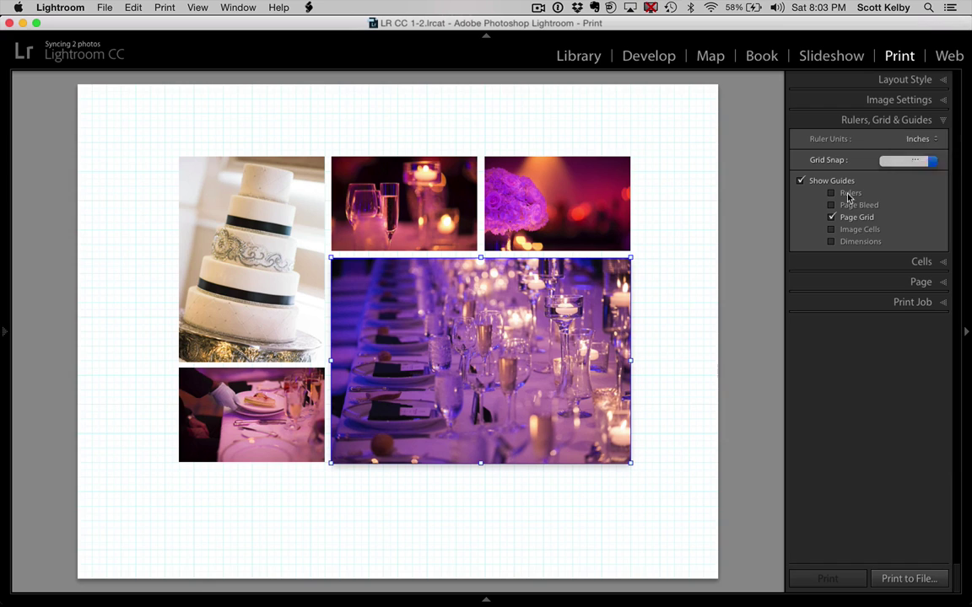
{"action": "left_click", "coordinate": [802, 183]}
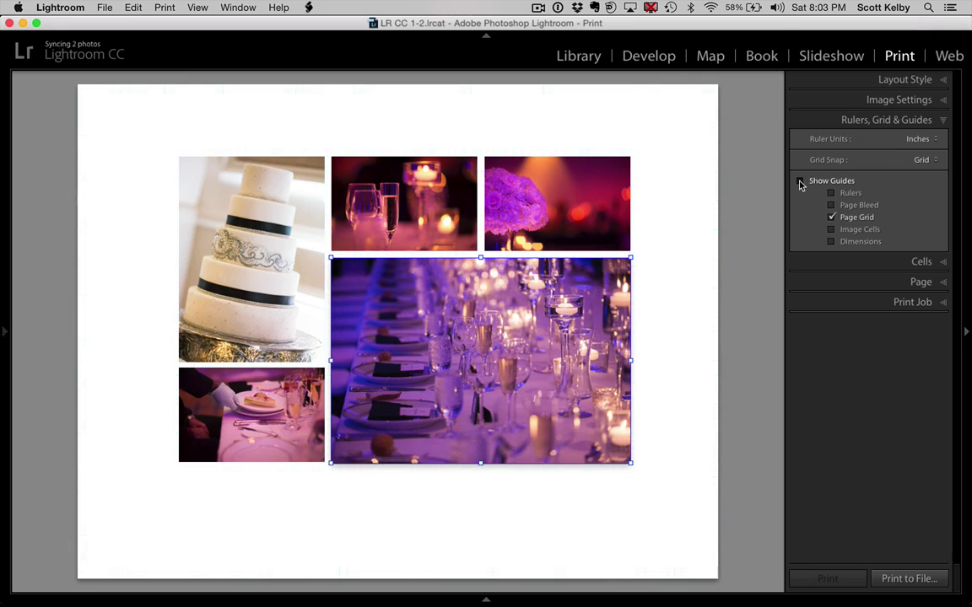
Clear the existing photo cells from the print layout.
{"action": "left_click", "coordinate": [612, 207]}
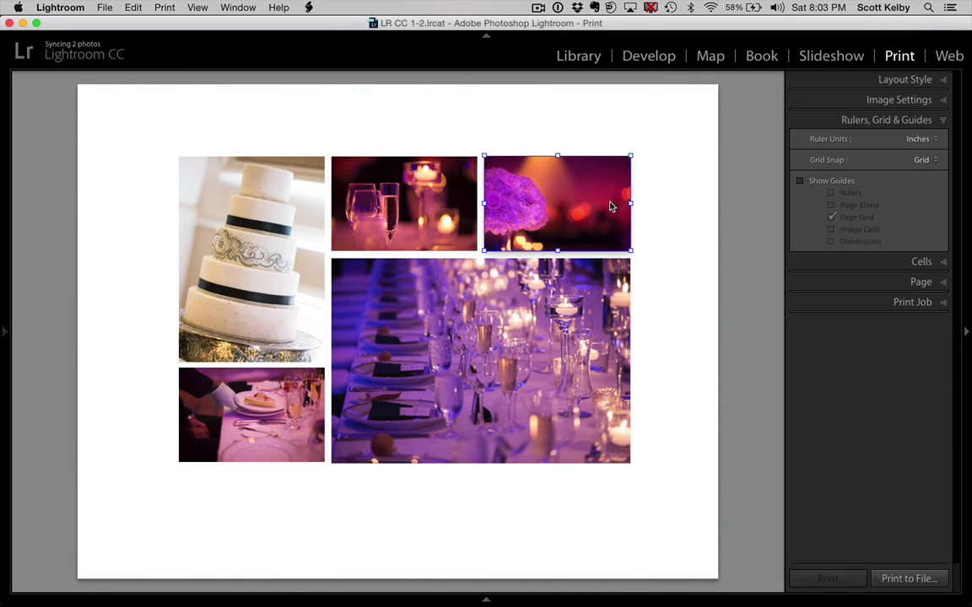
{"action": "left_click", "coordinate": [827, 120]}
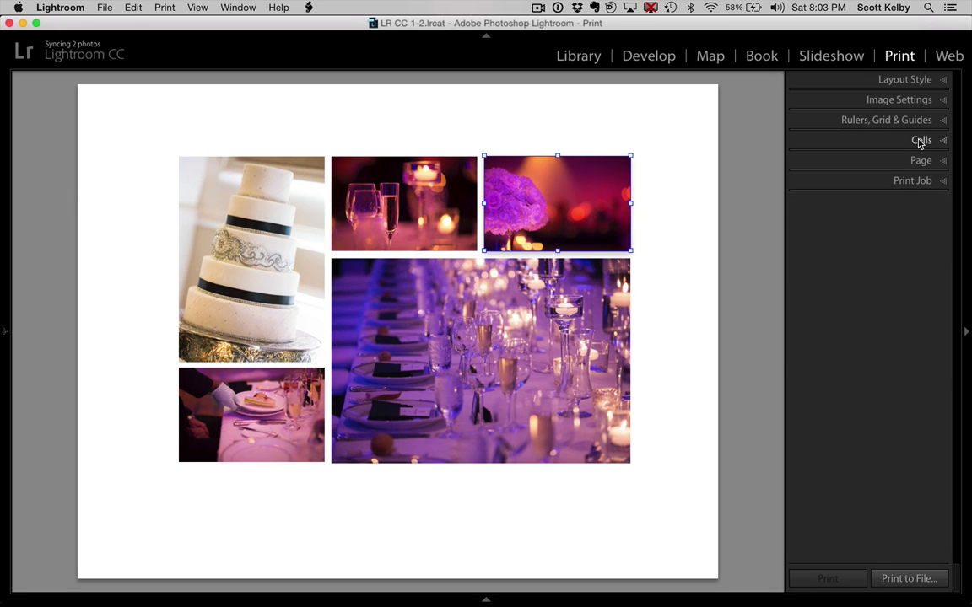
{"action": "left_click", "coordinate": [920, 141]}
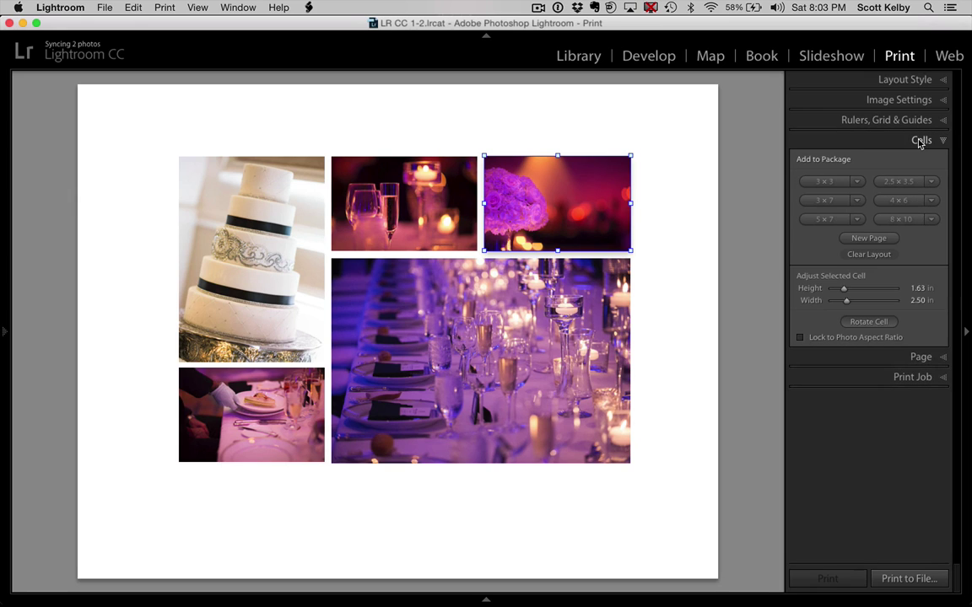
{"action": "left_click", "coordinate": [869, 255]}
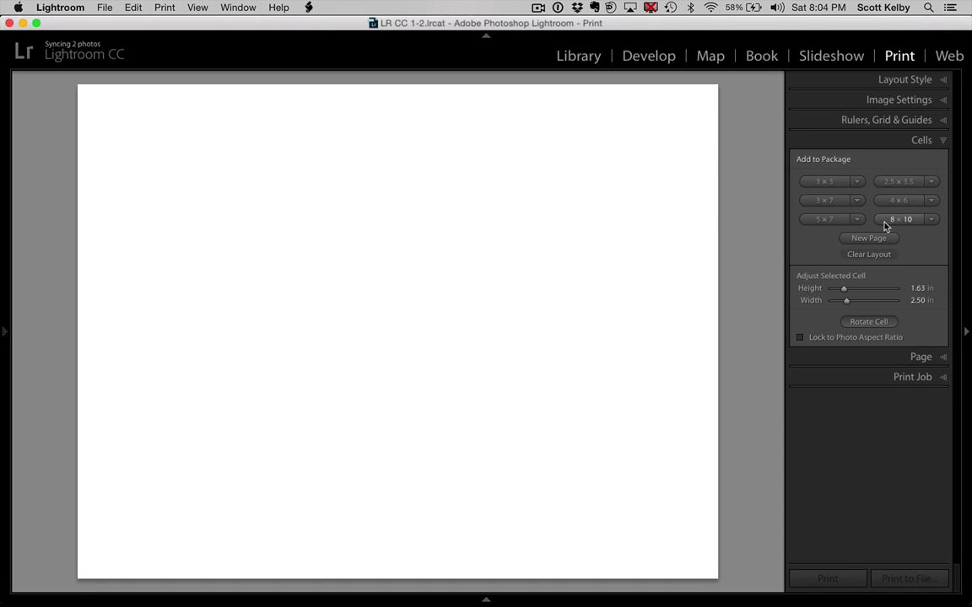
Add a 2.5 × 3.5 cell in the page's upper middle and scale it down to about 2.25 in wide and 1.61 in high.
{"action": "left_click", "coordinate": [911, 184]}
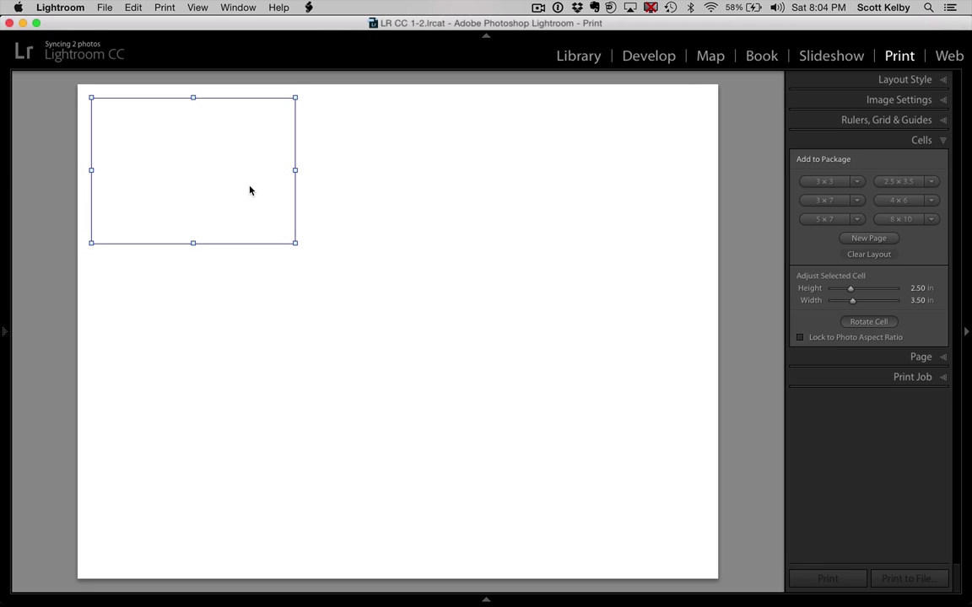
{"action": "left_click_drag", "start_coordinate": [249, 191], "coordinate": [538, 306]}
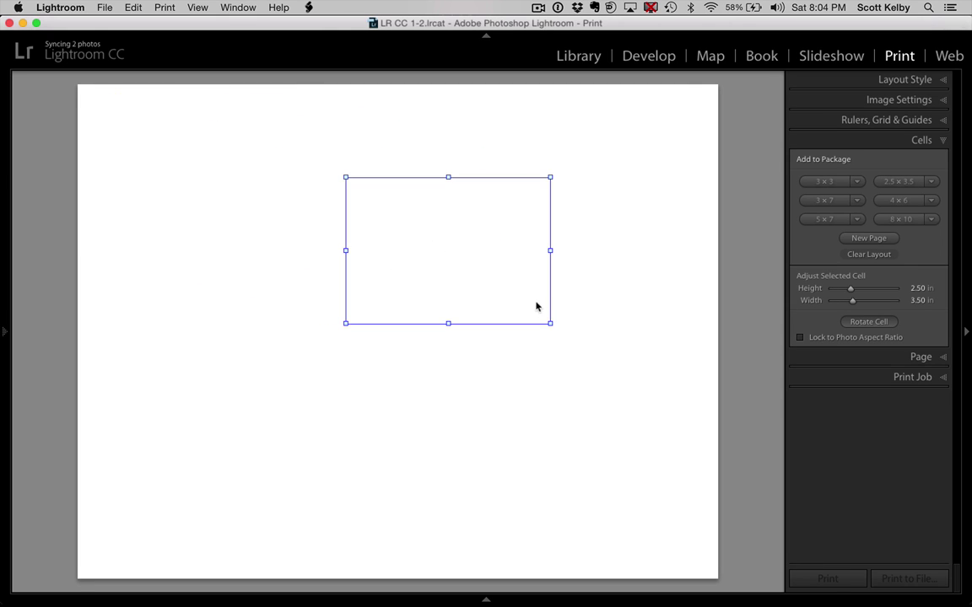
{"action": "left_click_drag", "start_coordinate": [551, 322], "coordinate": [507, 291]}
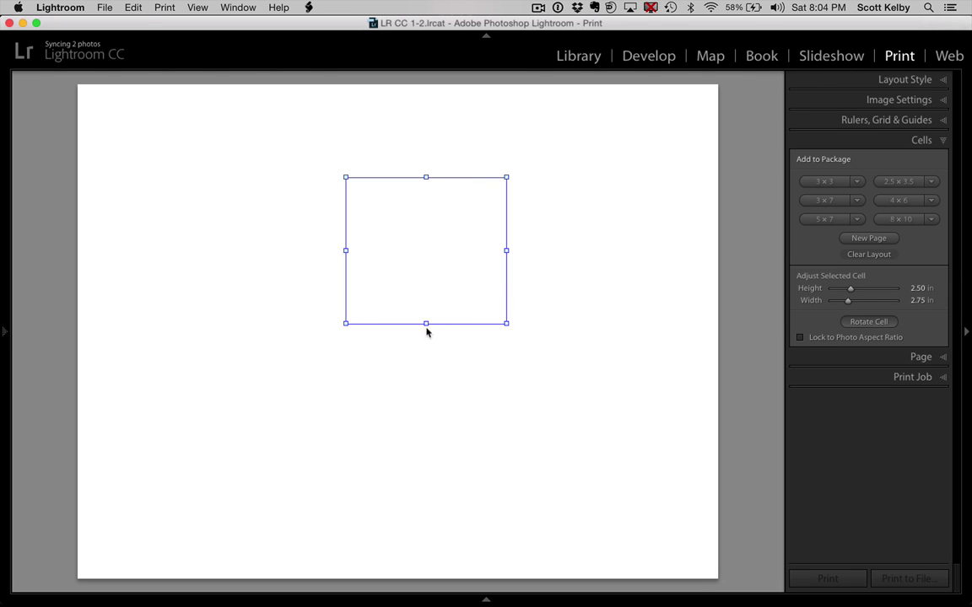
{"action": "key", "text": "super+z"}
{"action": "left_click_drag", "start_coordinate": [549, 323], "coordinate": [470, 260]}
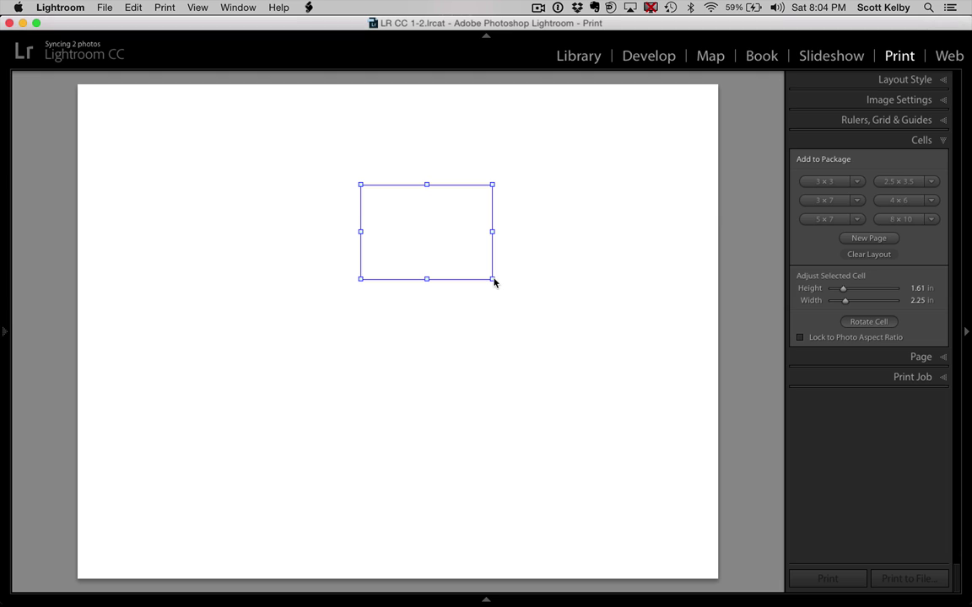
Duplicate the cell, about 2.13 × 1.52 in, once directly to its right and once toward the page's lower left.
{"action": "left_click_drag", "start_coordinate": [491, 279], "coordinate": [576, 255]}
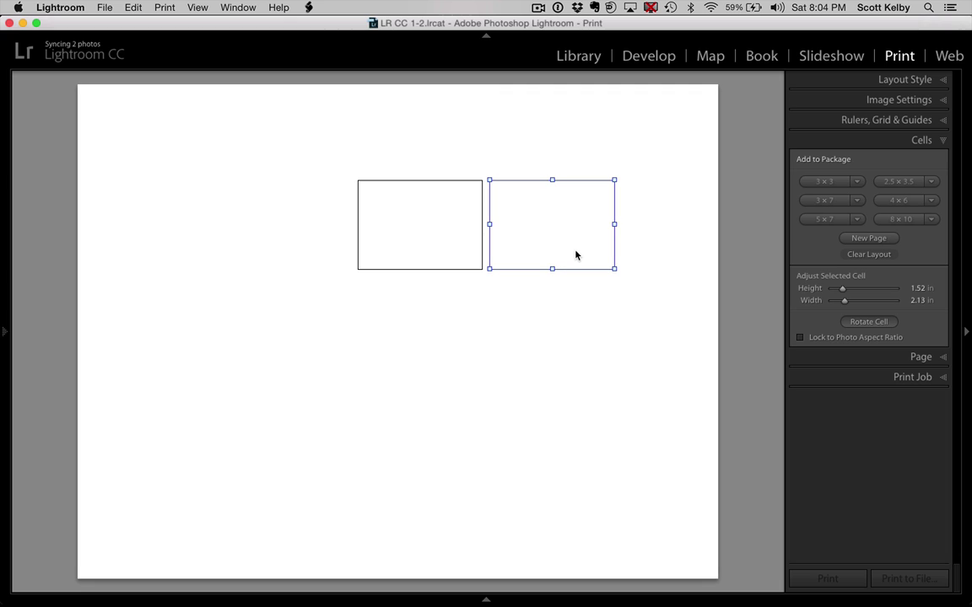
{"action": "left_click", "coordinate": [452, 242]}
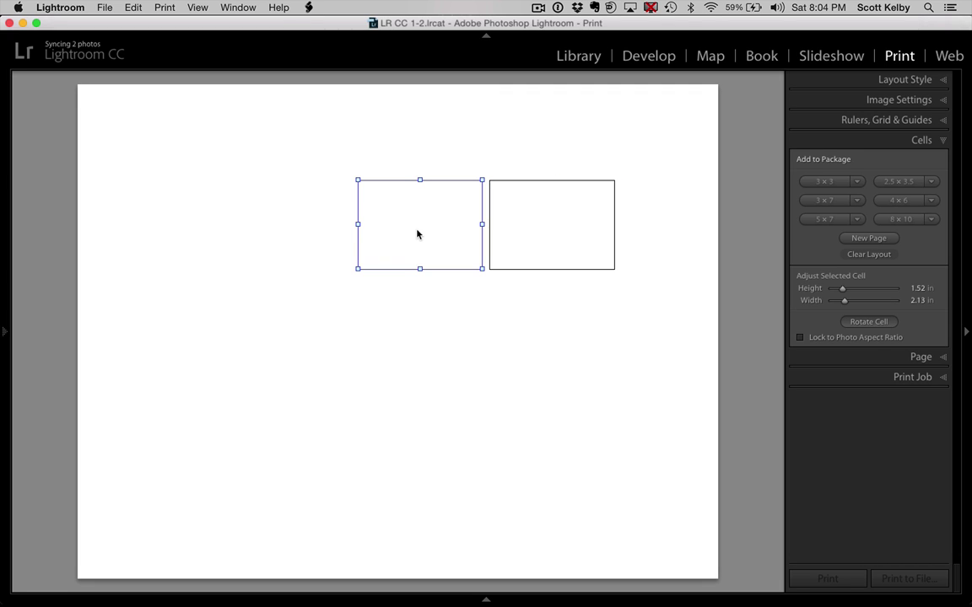
{"action": "left_click_drag", "start_coordinate": [416, 234], "coordinate": [268, 427]}
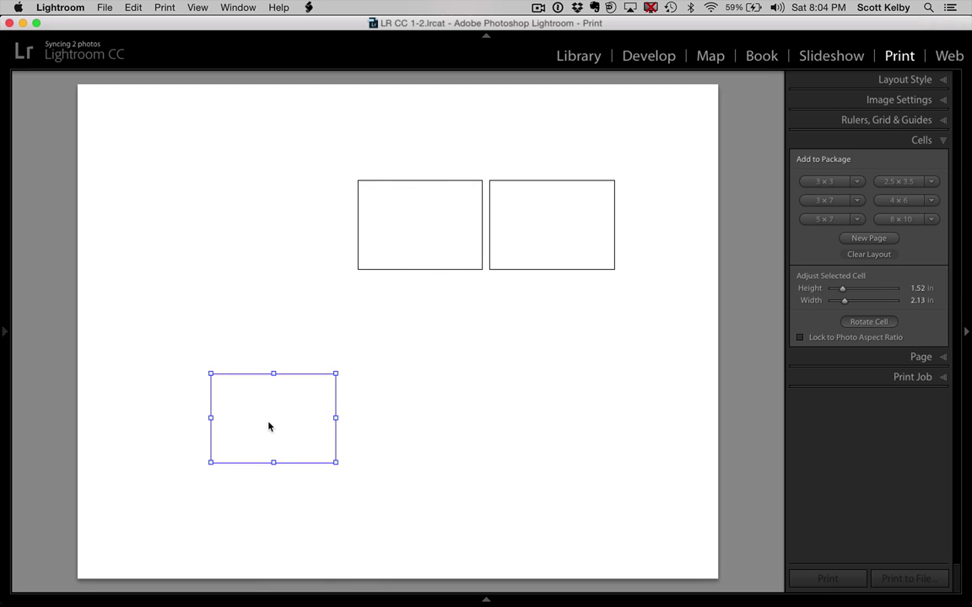
Duplicate the upper-left cell directly below itself and enlarge the copy to about 4.40 × 3.14 in, spanning both upper cells.
{"action": "left_click", "coordinate": [415, 224]}
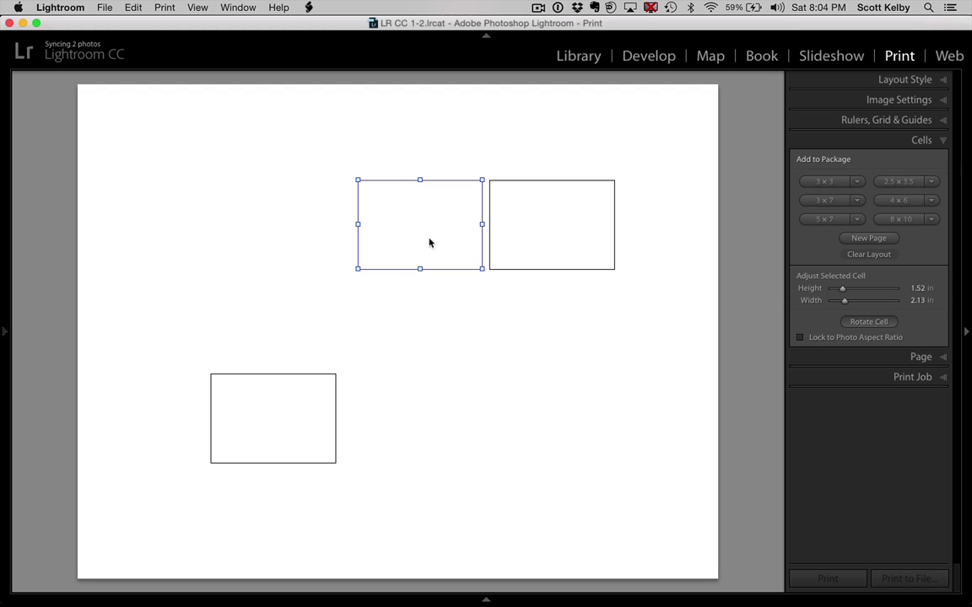
{"action": "mouse_move", "coordinate": [426, 233]}
{"action": "left_mouse_down"}
{"action": "mouse_move", "coordinate": [429, 284]}
{"action": "mouse_move", "coordinate": [420, 235]}
{"action": "left_mouse_up"}
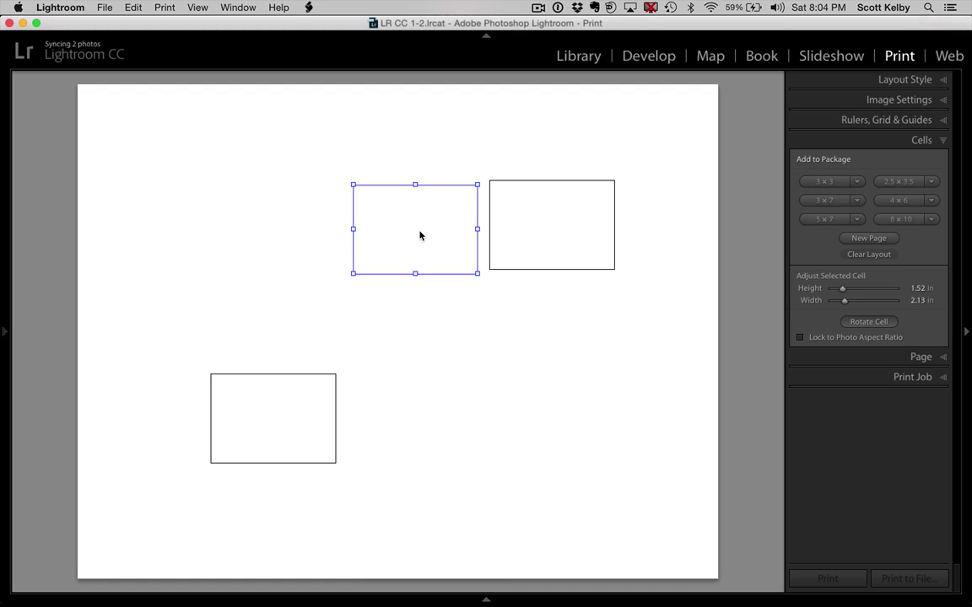
{"action": "key", "text": "super+z"}
{"action": "left_click_drag", "start_coordinate": [420, 235], "coordinate": [421, 334]}
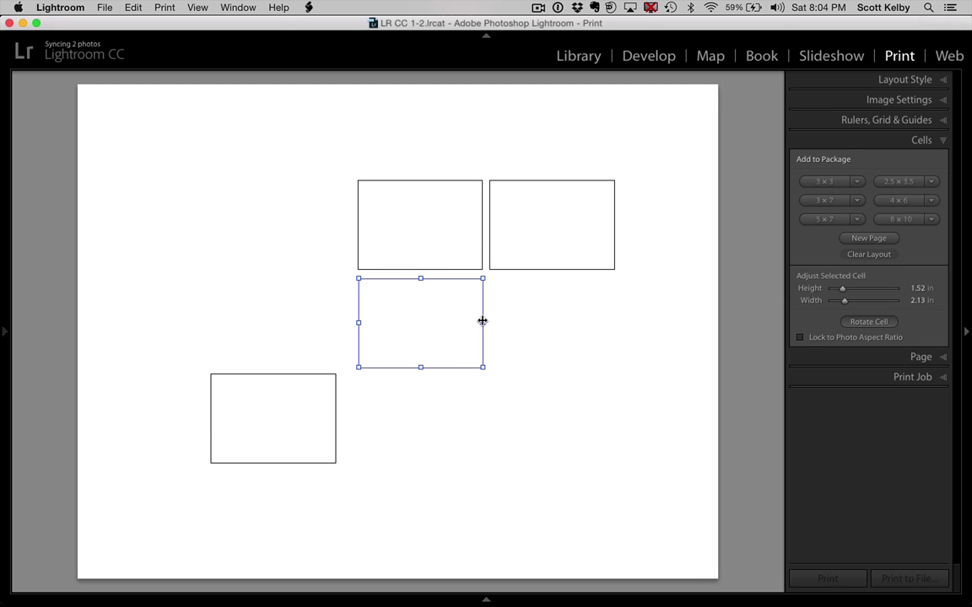
{"action": "left_click_drag", "start_coordinate": [482, 367], "coordinate": [613, 437]}
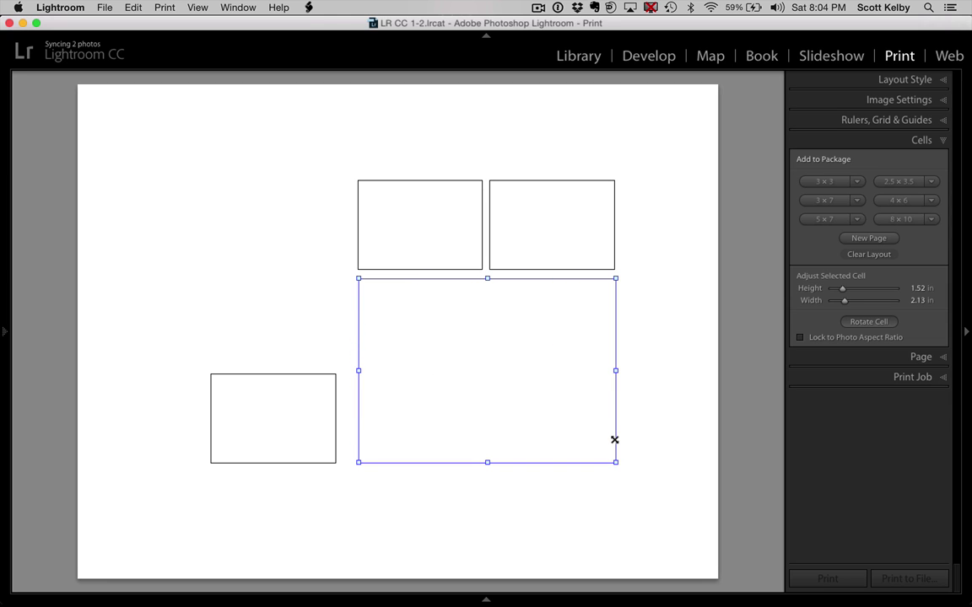
Align the two upper cells just above the large cell, widening the left one to about 2.17 in.
{"action": "left_click", "coordinate": [631, 312]}
{"action": "left_click", "coordinate": [615, 298]}
{"action": "left_click_drag", "start_coordinate": [596, 245], "coordinate": [598, 243]}
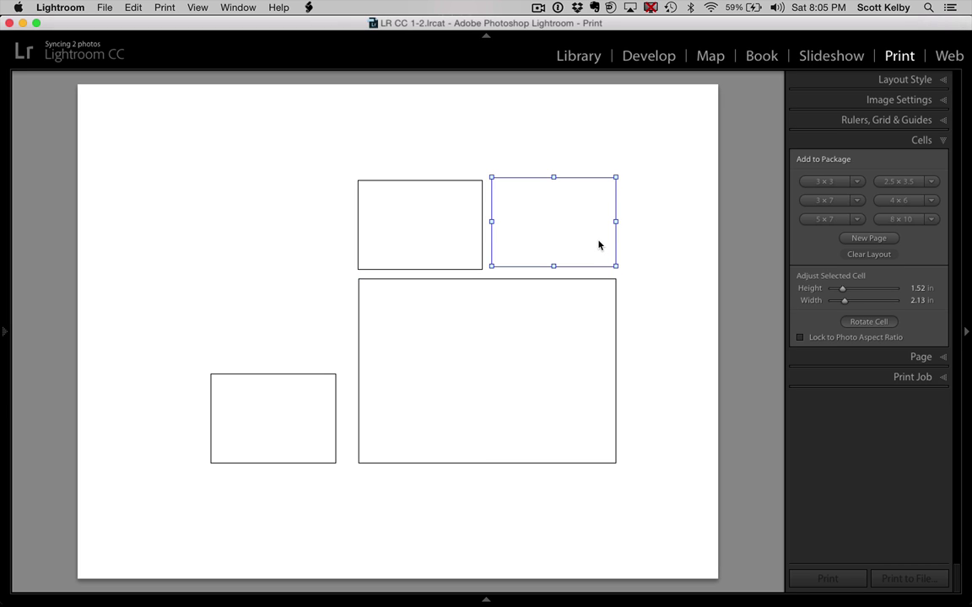
{"action": "left_click", "coordinate": [483, 240]}
{"action": "left_click_drag", "start_coordinate": [482, 238], "coordinate": [529, 243]}
{"action": "left_click", "coordinate": [516, 233]}
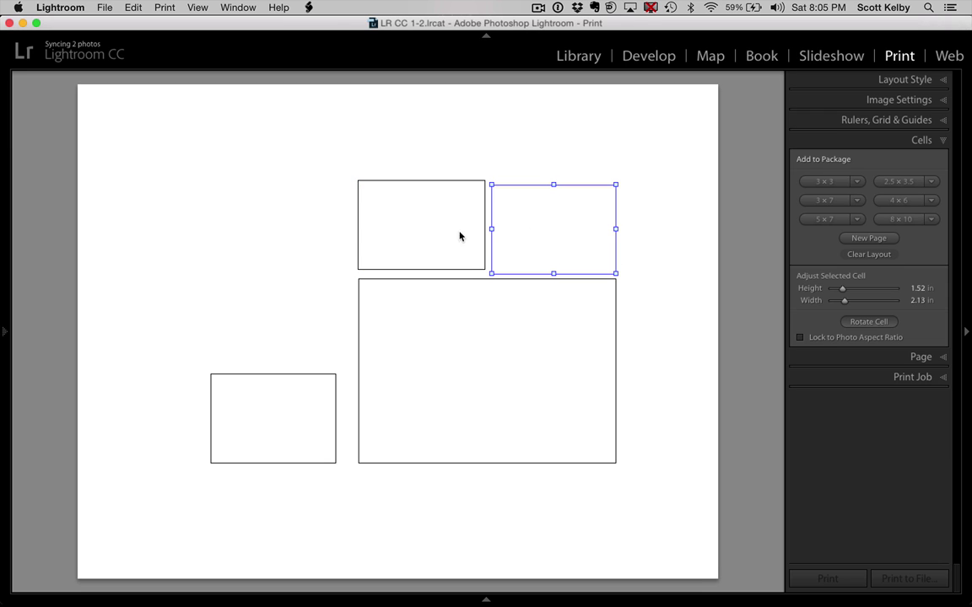
{"action": "left_click_drag", "start_coordinate": [426, 228], "coordinate": [428, 233]}
{"action": "left_click", "coordinate": [642, 275]}
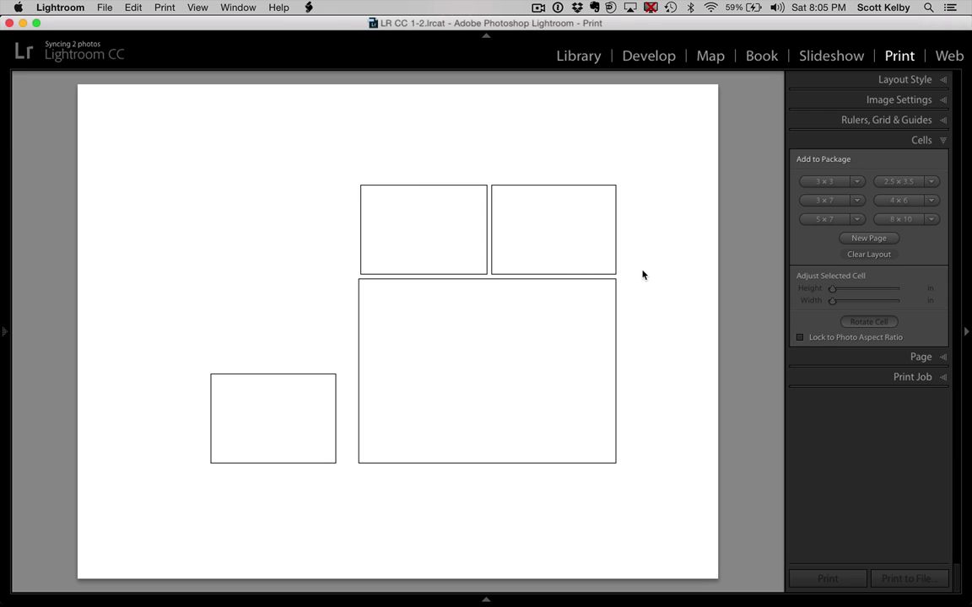
Narrow the large cell to about 4.38 in so its left edge aligns with the upper-left cell.
{"action": "left_click", "coordinate": [384, 269]}
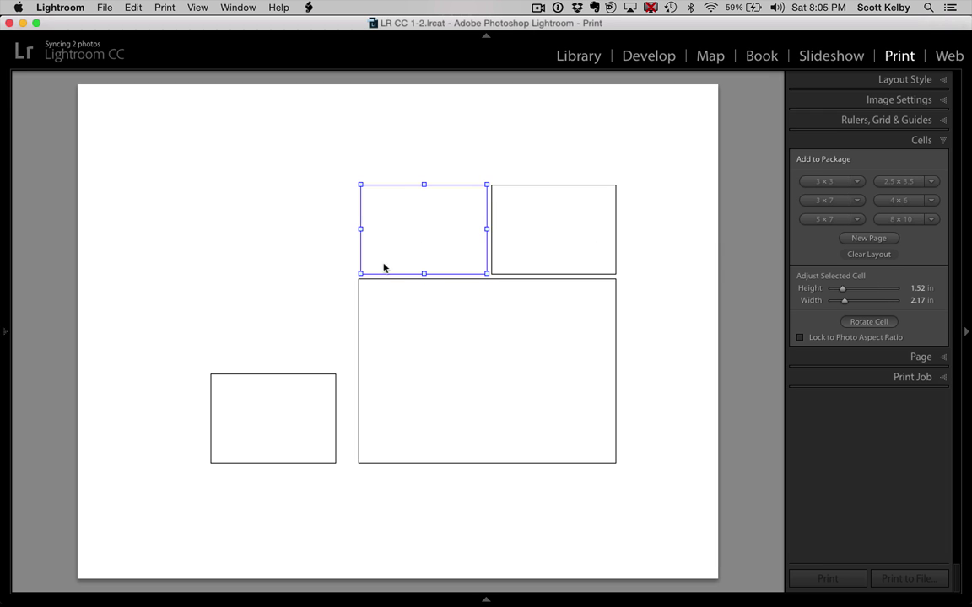
{"action": "left_click_drag", "start_coordinate": [381, 268], "coordinate": [381, 266]}
{"action": "left_click", "coordinate": [545, 316]}
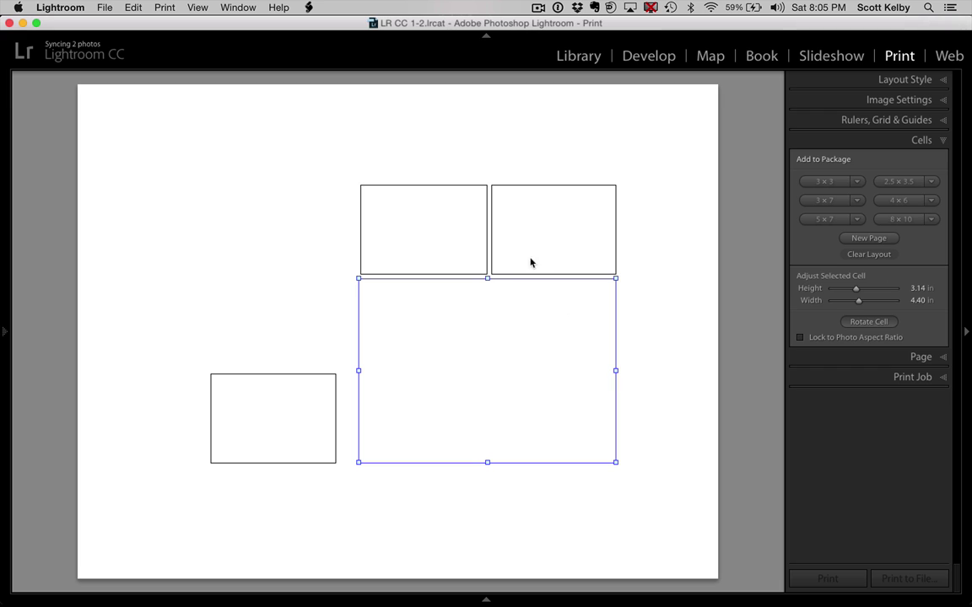
{"action": "left_click_drag", "start_coordinate": [359, 370], "coordinate": [360, 370]}
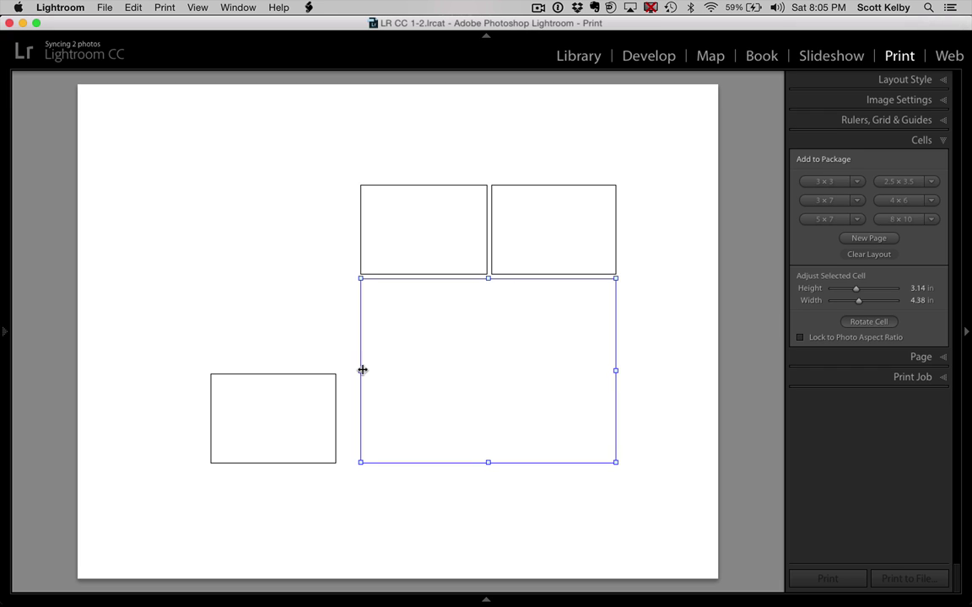
{"action": "left_click", "coordinate": [641, 327]}
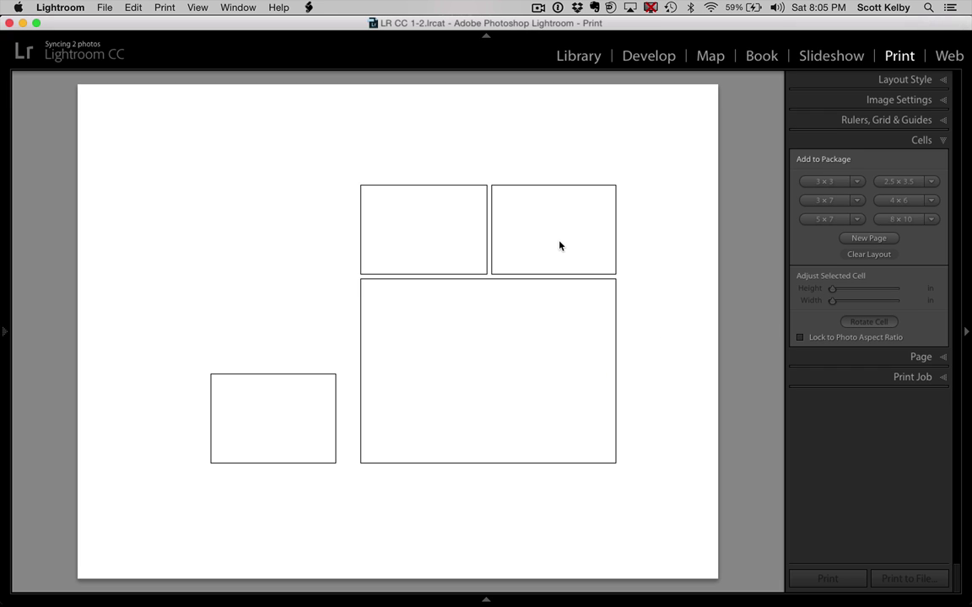
Move the lower-left cell beside the large cell, leaving a narrow gap and keeping their bottom edges aligned.
{"action": "left_click", "coordinate": [277, 428]}
{"action": "left_click_drag", "start_coordinate": [278, 428], "coordinate": [301, 431]}
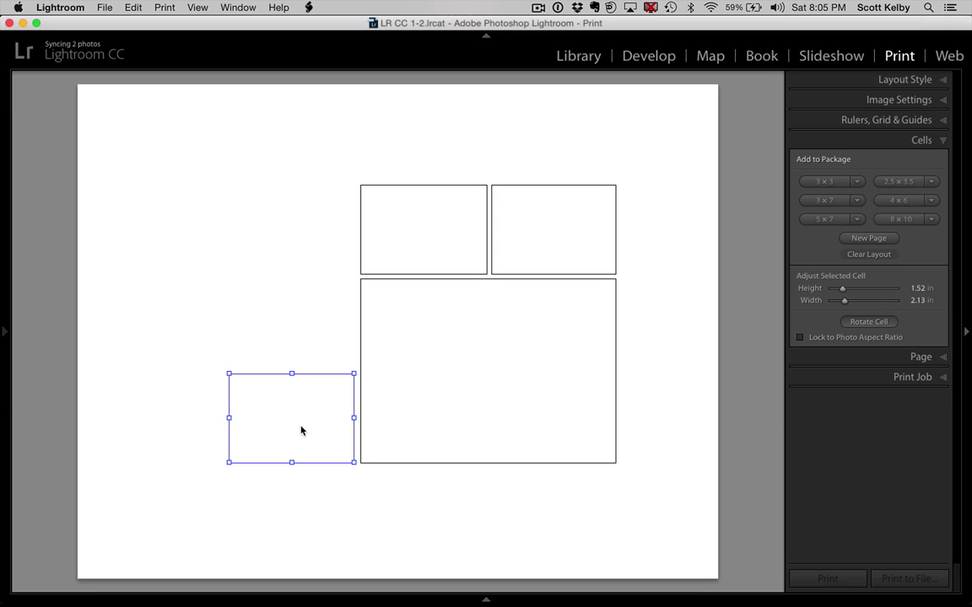
{"action": "left_click", "coordinate": [634, 397]}
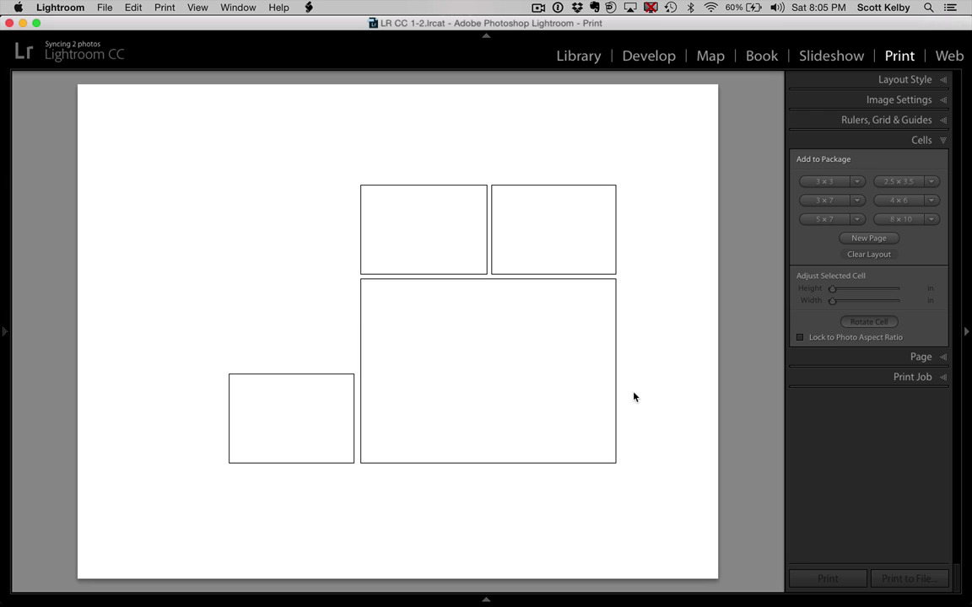
Try to duplicate the lower-left cell directly above itself.
{"action": "left_click", "coordinate": [330, 406]}
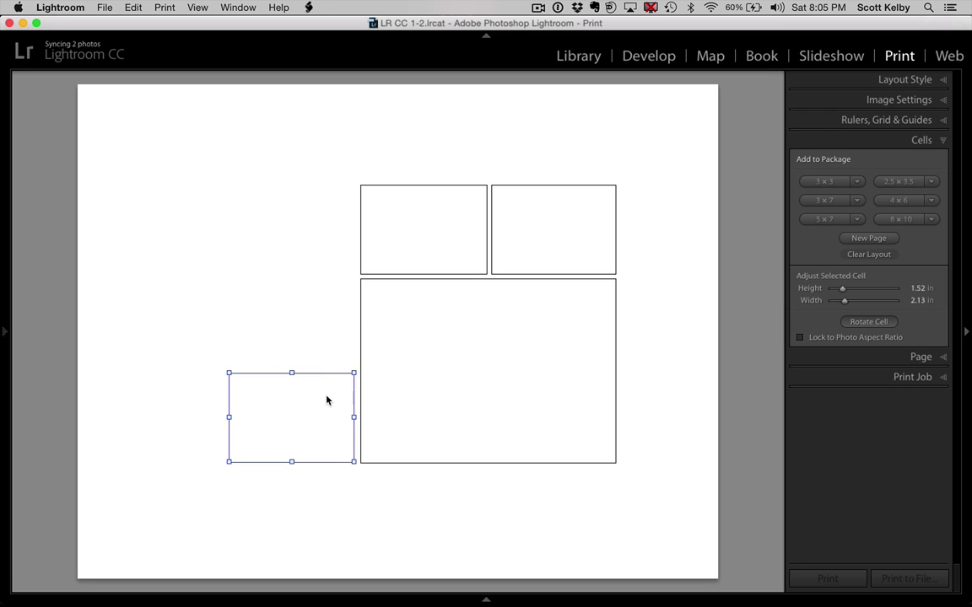
{"action": "left_click_drag", "start_coordinate": [327, 400], "coordinate": [319, 330]}
{"action": "key", "text": "super+z"}
{"action": "left_click_drag", "start_coordinate": [265, 371], "coordinate": [293, 336]}
{"action": "key", "text": "super+z"}
{"action": "key", "text": "super+z"}
Undo the stray move of the lower-left cell and duplicate that cell directly above itself, leaving a narrow gap.
{"action": "left_click", "coordinate": [245, 404]}
{"action": "mouse_move", "coordinate": [246, 404]}
{"action": "left_mouse_down"}
{"action": "mouse_move", "coordinate": [249, 362]}
{"action": "mouse_move", "coordinate": [248, 402]}
{"action": "left_mouse_up"}
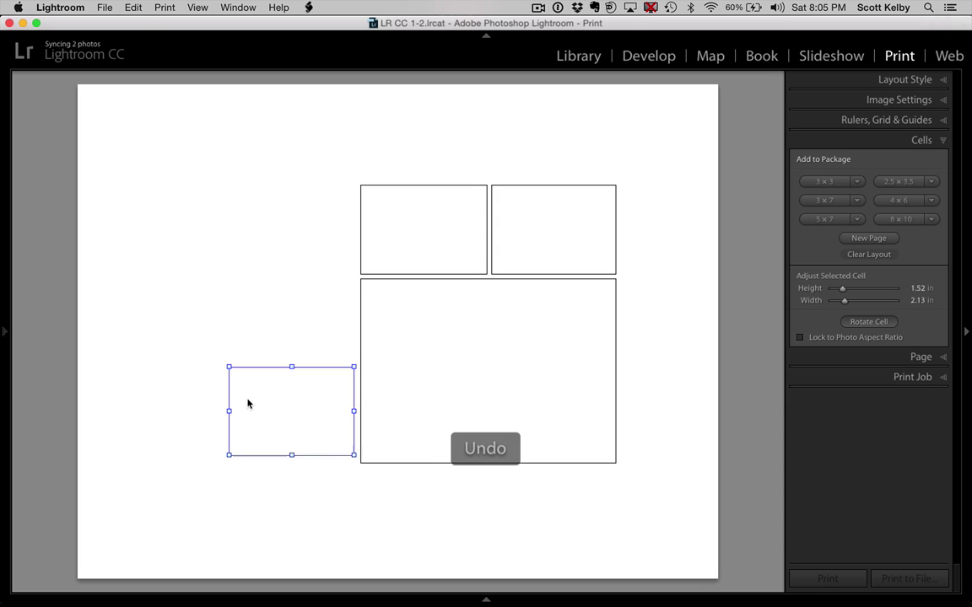
{"action": "key", "text": "super+z"}
{"action": "left_click_drag", "start_coordinate": [247, 402], "coordinate": [248, 312]}
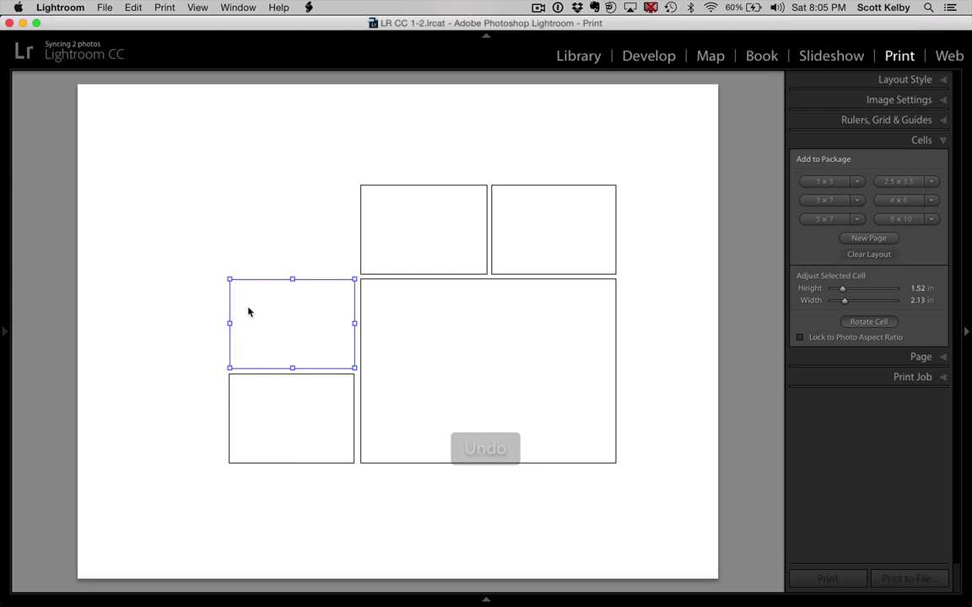
{"action": "left_click", "coordinate": [293, 250]}
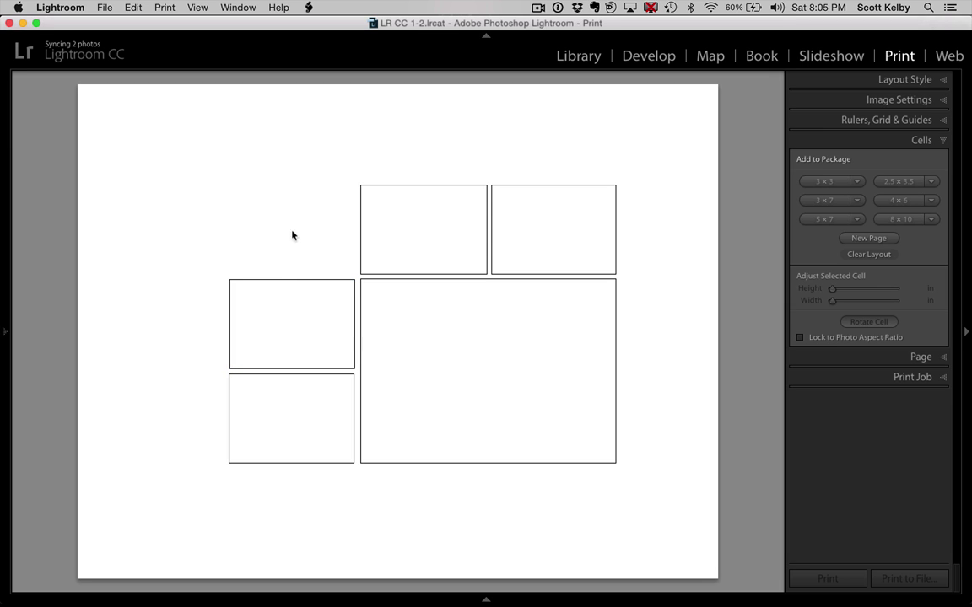
Stretch the duplicated cell upward to a height of about 3.14 in so its top edge aligns with the upper row.
{"action": "left_click", "coordinate": [291, 280]}
{"action": "left_click_drag", "start_coordinate": [291, 280], "coordinate": [288, 186]}
{"action": "left_click", "coordinate": [337, 169]}
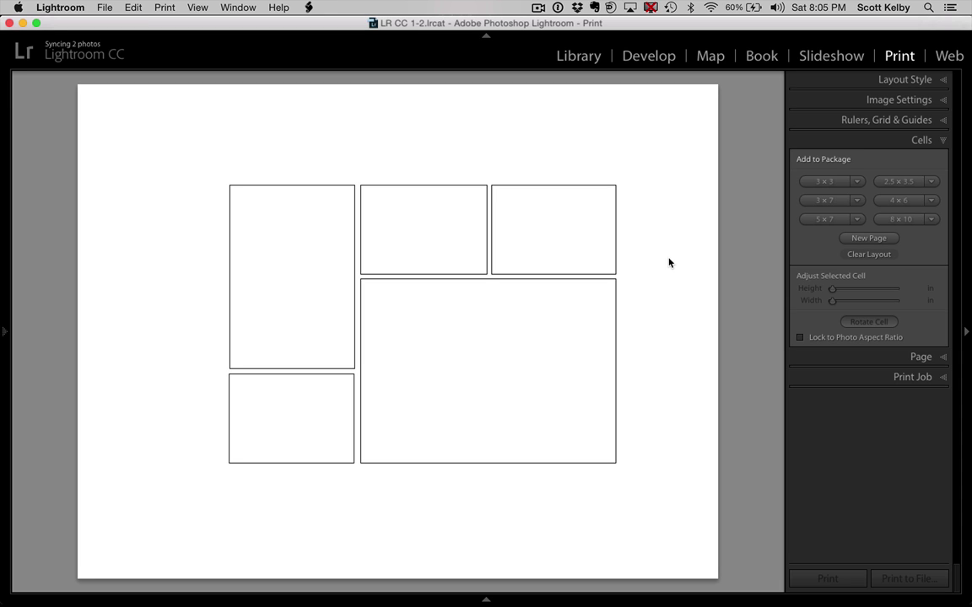
Shift all five cells slightly left one by one, keeping their alignment and the narrow gaps between them.
{"action": "left_click_drag", "start_coordinate": [285, 261], "coordinate": [265, 265]}
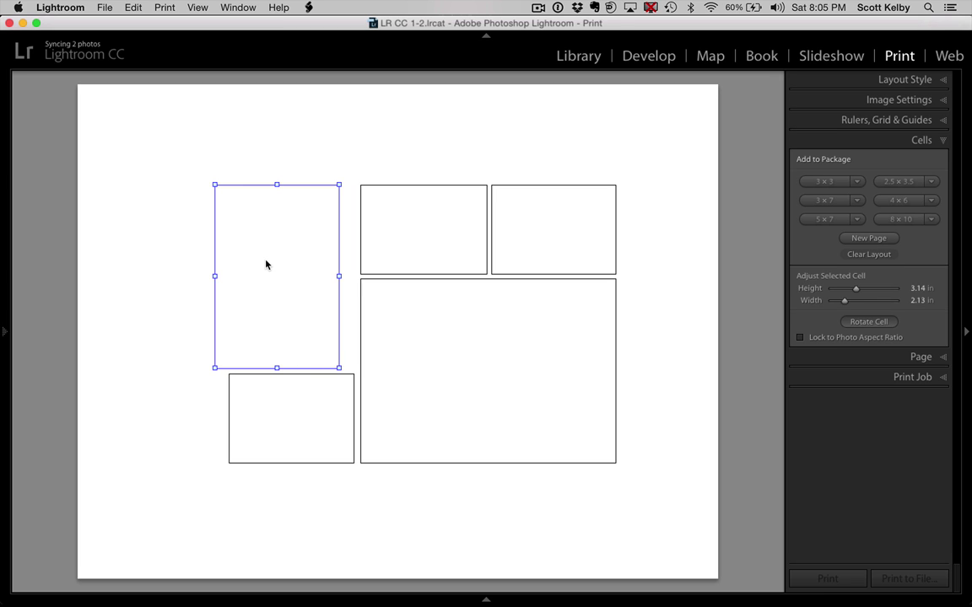
{"action": "left_click_drag", "start_coordinate": [303, 408], "coordinate": [290, 411]}
{"action": "left_click_drag", "start_coordinate": [398, 391], "coordinate": [383, 390]}
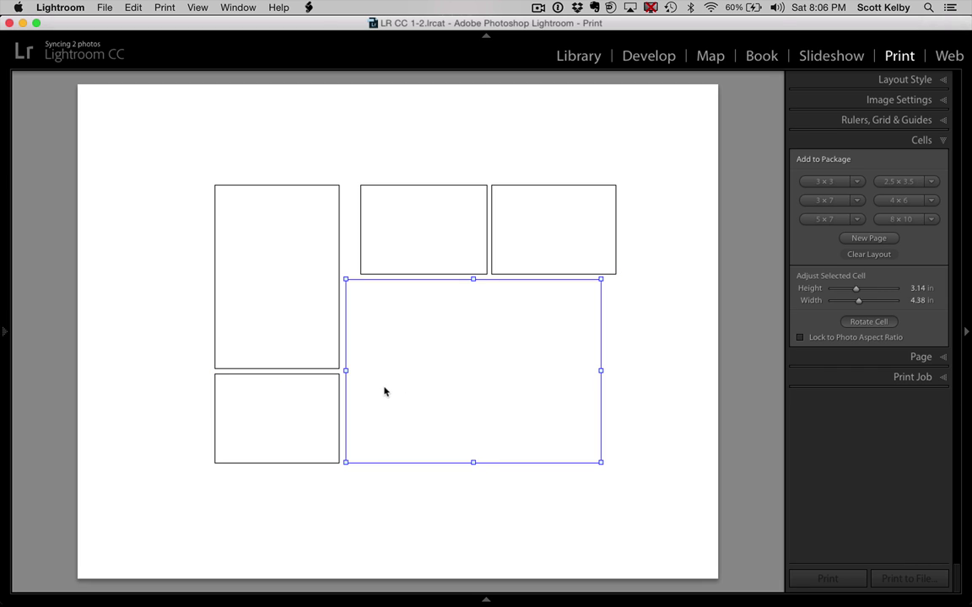
{"action": "left_click", "coordinate": [392, 261]}
{"action": "left_click_drag", "start_coordinate": [392, 261], "coordinate": [382, 261]}
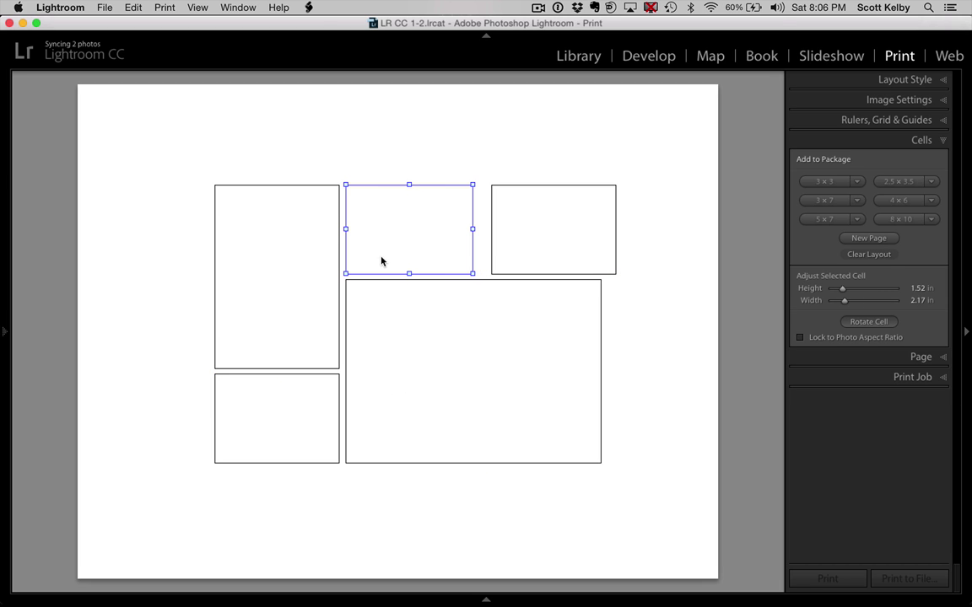
{"action": "left_click", "coordinate": [504, 256]}
{"action": "left_click_drag", "start_coordinate": [504, 255], "coordinate": [486, 256]}
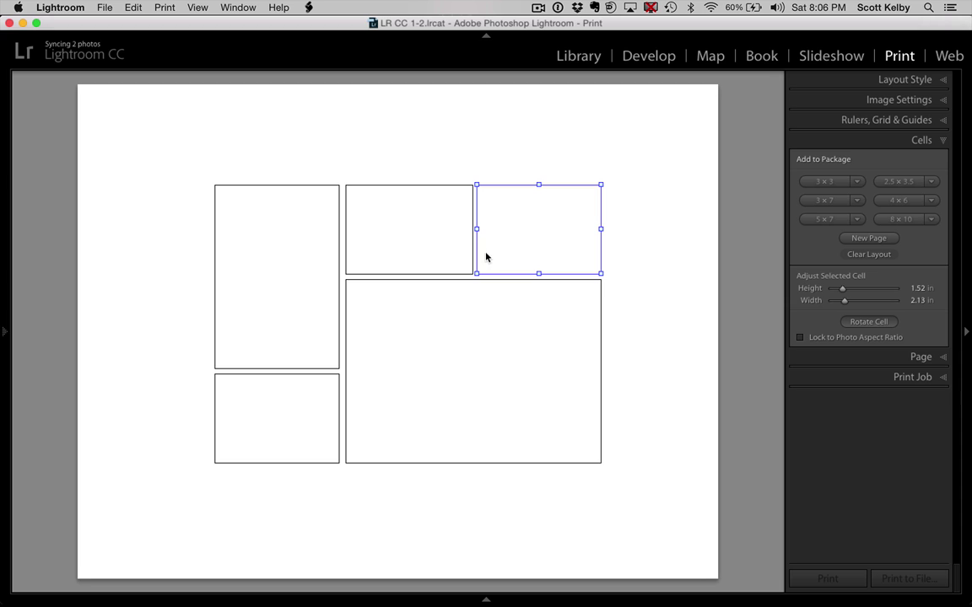
{"action": "left_click", "coordinate": [634, 313]}
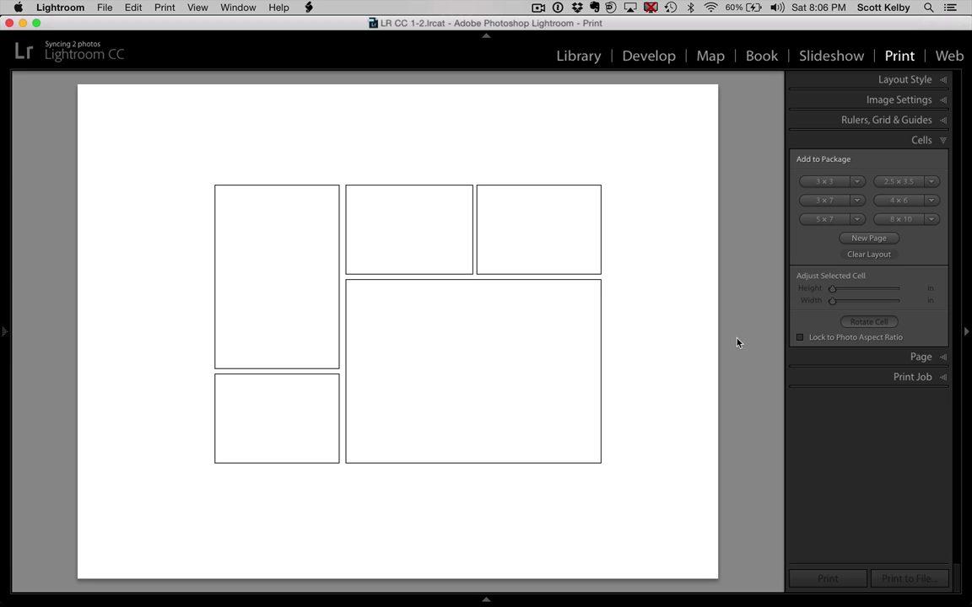
Nudge each of the five cells a little further left so the whole arrangement sits centred horizontally on the page.
{"action": "left_click", "coordinate": [315, 279]}
{"action": "left_click_drag", "start_coordinate": [312, 278], "coordinate": [306, 278]}
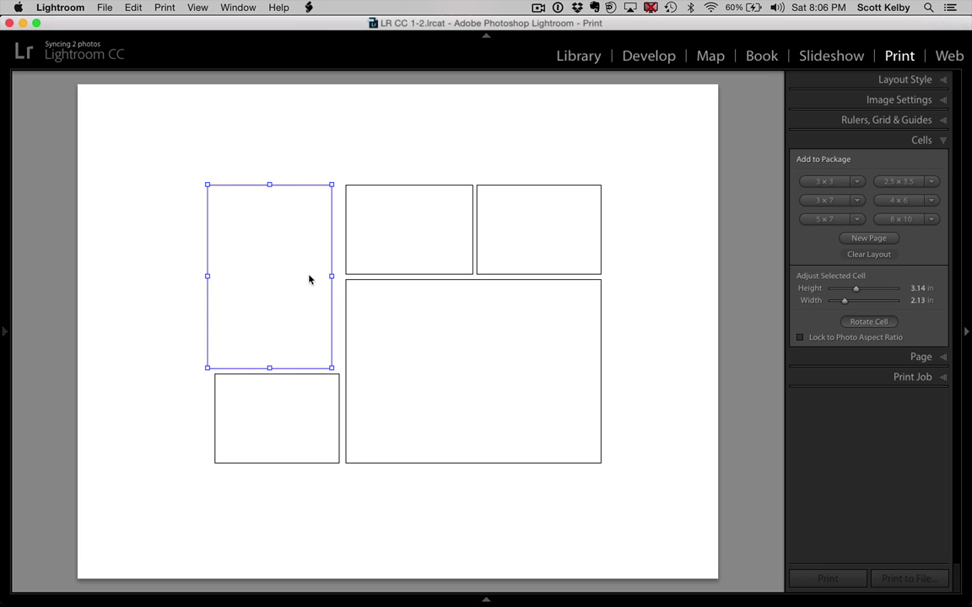
{"action": "left_click", "coordinate": [318, 388]}
{"action": "left_click_drag", "start_coordinate": [316, 390], "coordinate": [310, 388]}
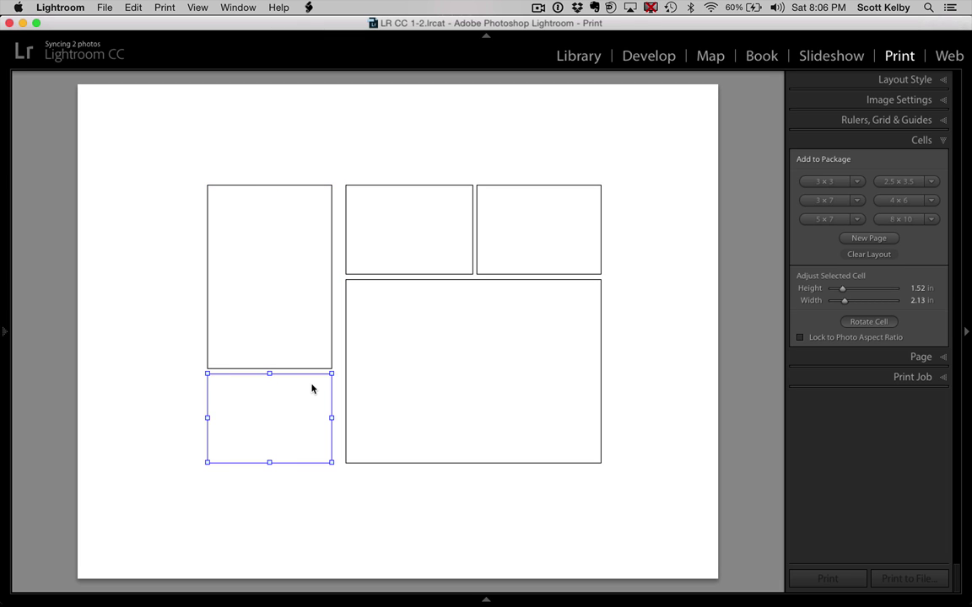
{"action": "left_click", "coordinate": [383, 373]}
{"action": "left_click_drag", "start_coordinate": [383, 374], "coordinate": [375, 375]}
{"action": "left_click", "coordinate": [373, 258]}
{"action": "left_click_drag", "start_coordinate": [372, 258], "coordinate": [368, 259]}
{"action": "left_click_drag", "start_coordinate": [496, 251], "coordinate": [489, 253]}
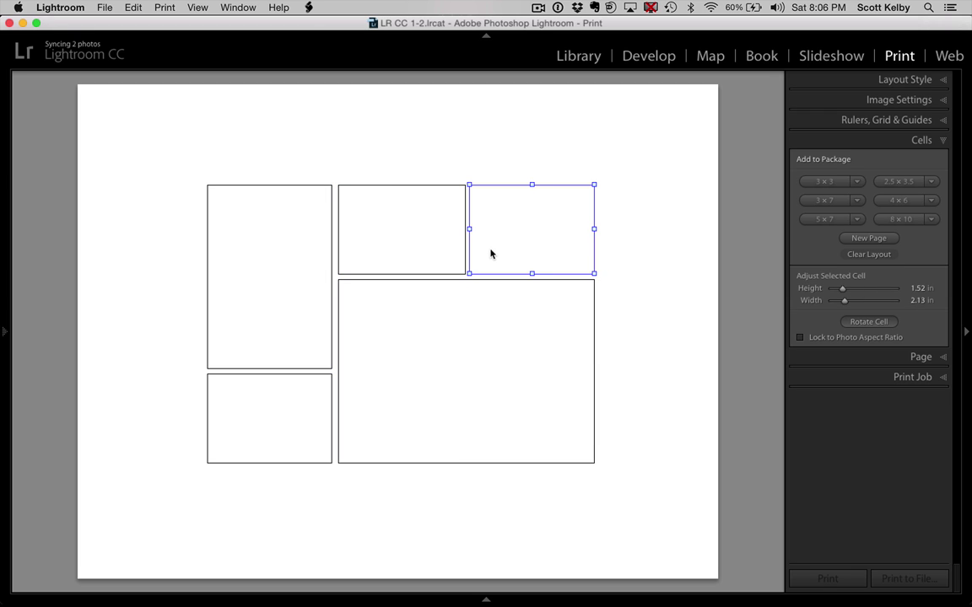
{"action": "left_click", "coordinate": [615, 275]}
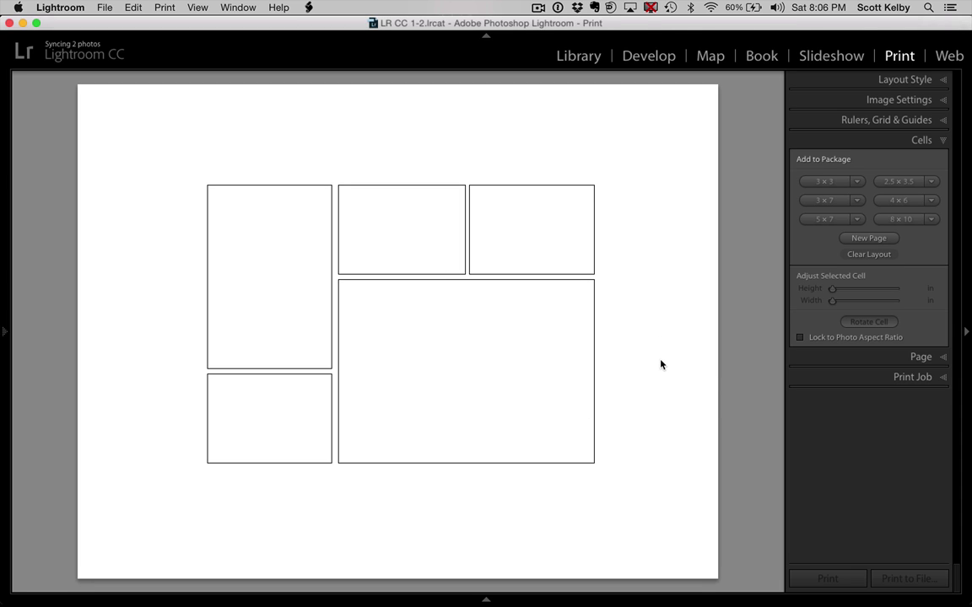
Reveal the filmstrip and place the cake photo in the tall cell and the purple table-setting photo in the large cell.
{"action": "left_click", "coordinate": [486, 599]}
{"action": "left_click_drag", "start_coordinate": [245, 531], "coordinate": [303, 226]}
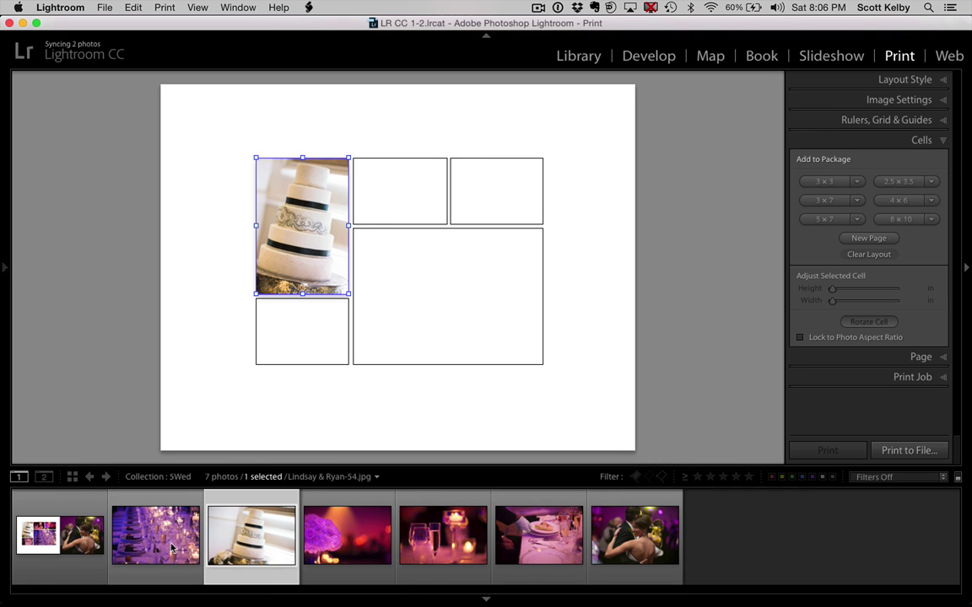
{"action": "left_click_drag", "start_coordinate": [148, 533], "coordinate": [381, 297]}
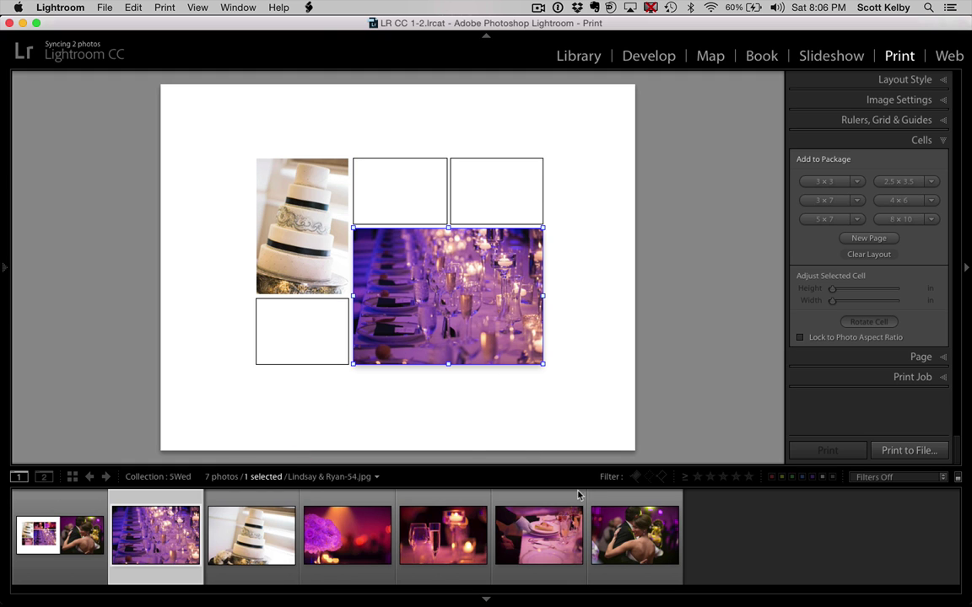
Place the plate photo in the lower-left cell, the purple flower photo in the upper-right cell and the glasses photo in the upper-middle cell.
{"action": "left_click_drag", "start_coordinate": [634, 534], "coordinate": [656, 560]}
{"action": "left_click_drag", "start_coordinate": [531, 537], "coordinate": [297, 347]}
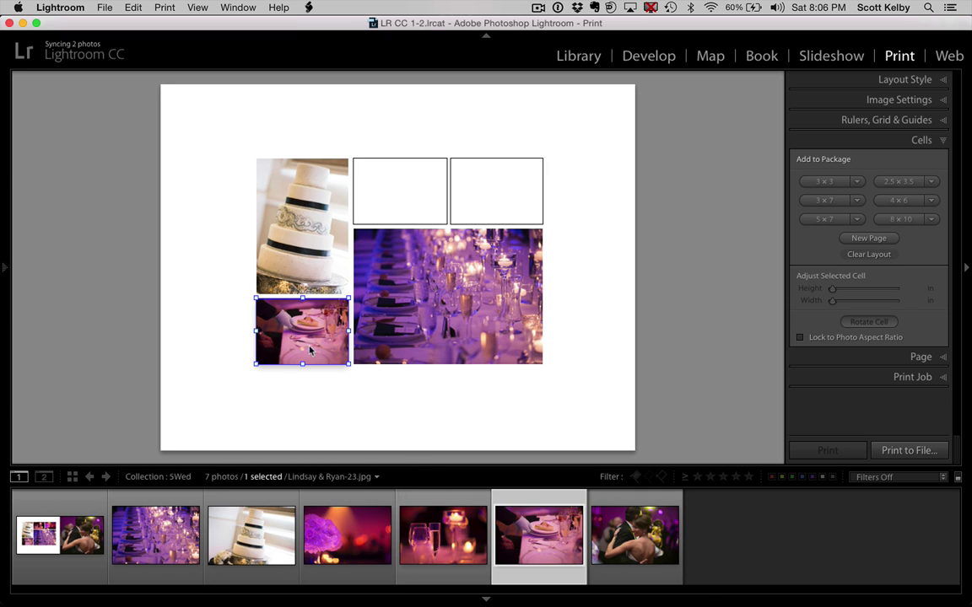
{"action": "left_click_drag", "start_coordinate": [346, 531], "coordinate": [496, 192]}
{"action": "left_click_drag", "start_coordinate": [392, 486], "coordinate": [402, 192]}
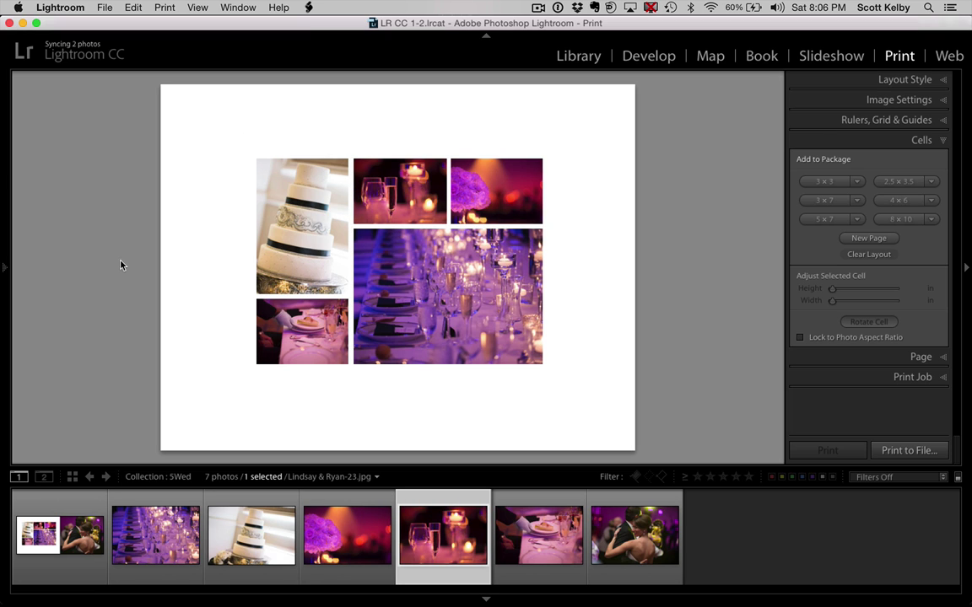
Reveal the Template Browser and bring the start of its User Templates list into view.
{"action": "left_click", "coordinate": [6, 268]}
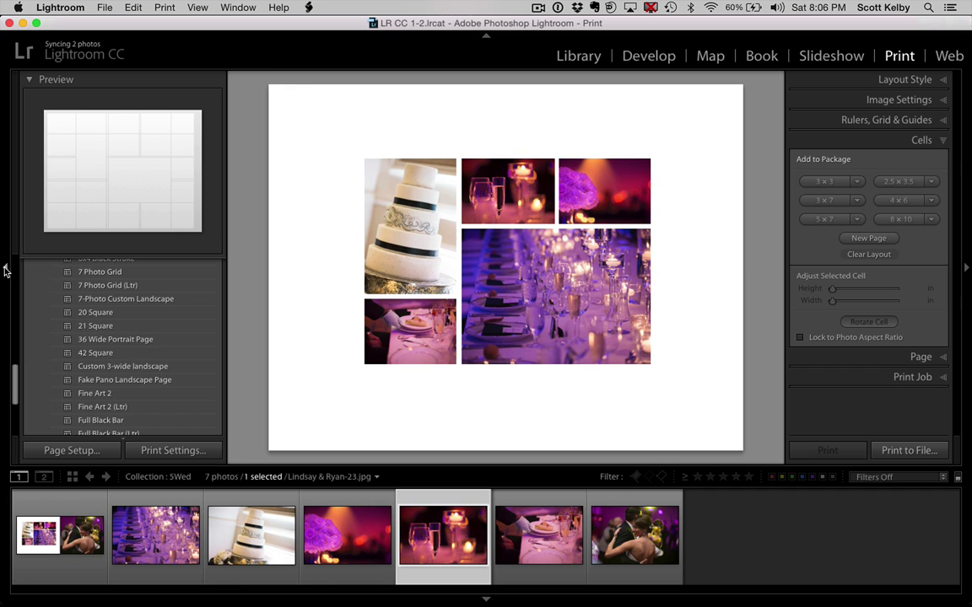
{"action": "scroll", "coordinate": [181, 324], "scroll_direction": "up", "scroll_amount": 10}
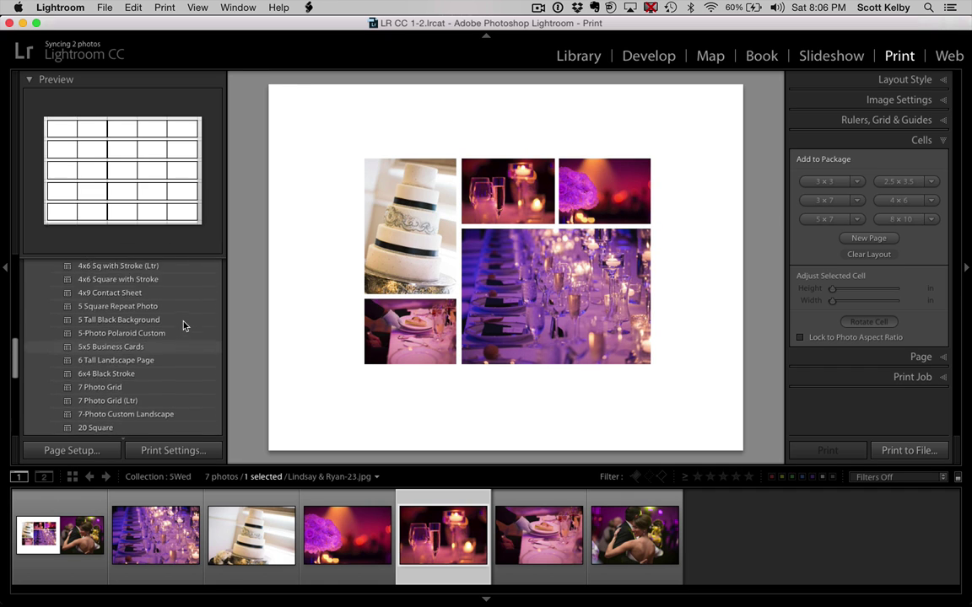
{"action": "scroll", "coordinate": [184, 325], "scroll_direction": "up", "scroll_amount": 10}
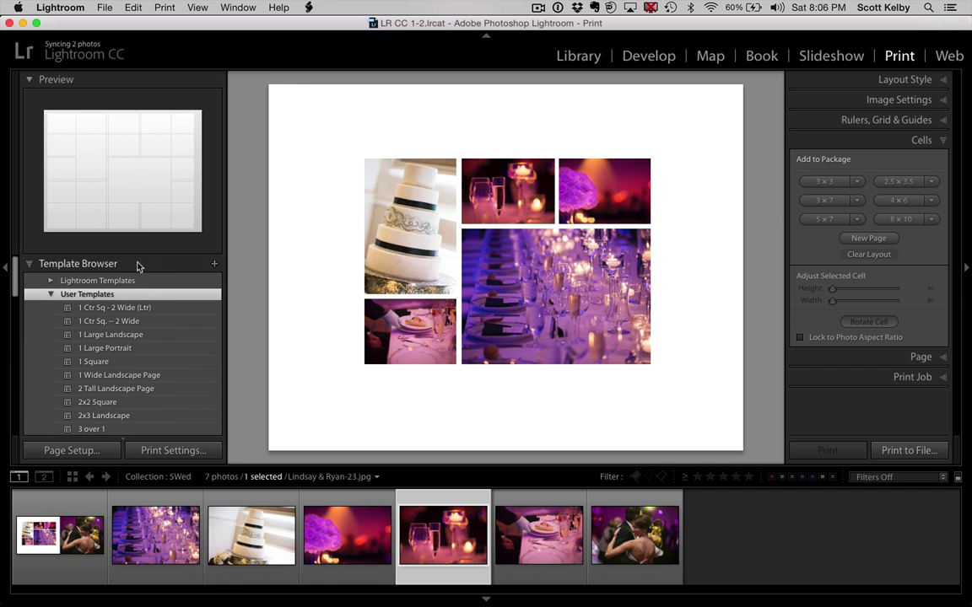
{"action": "left_click", "coordinate": [214, 264]}
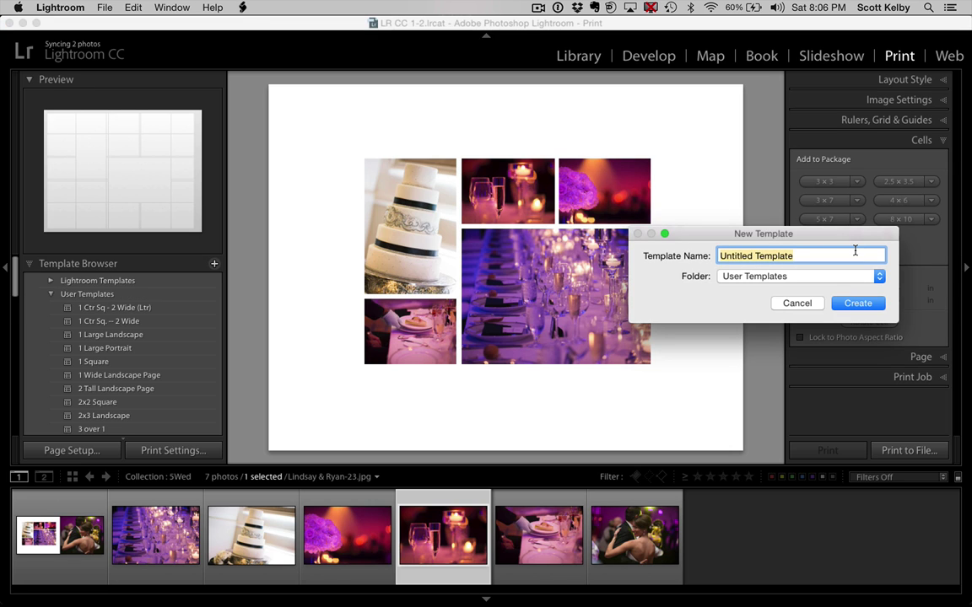
{"action": "type", "text": "SK -"}
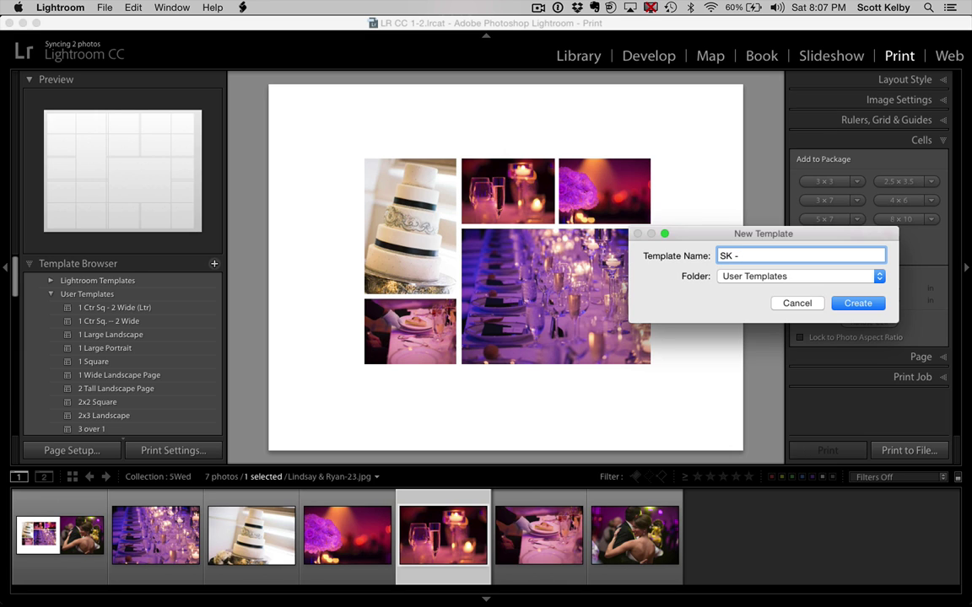
{"action": "type", "text": "5 Photos (3sm, 1 tall, 1 wide)"}
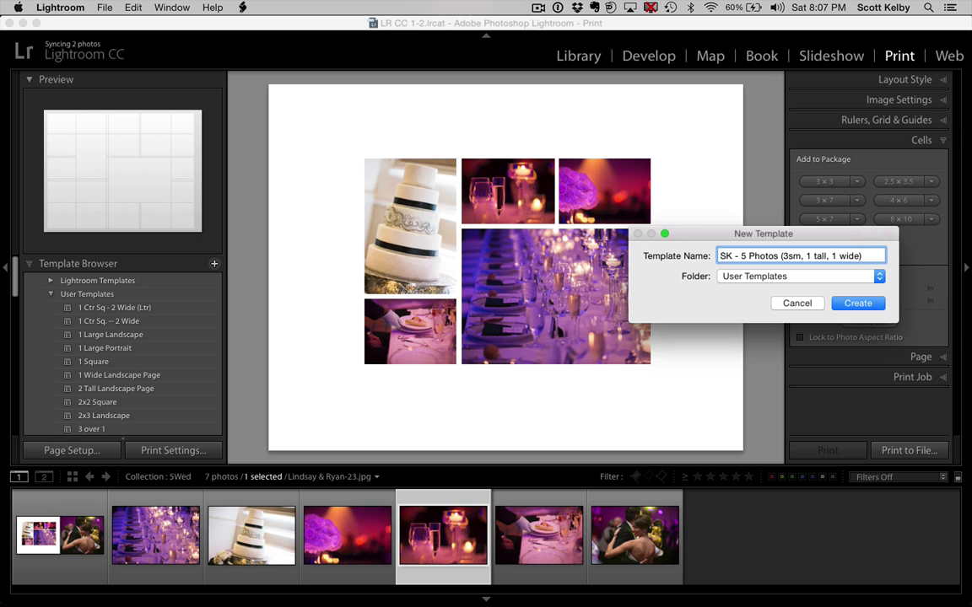
{"action": "left_click", "coordinate": [797, 303]}
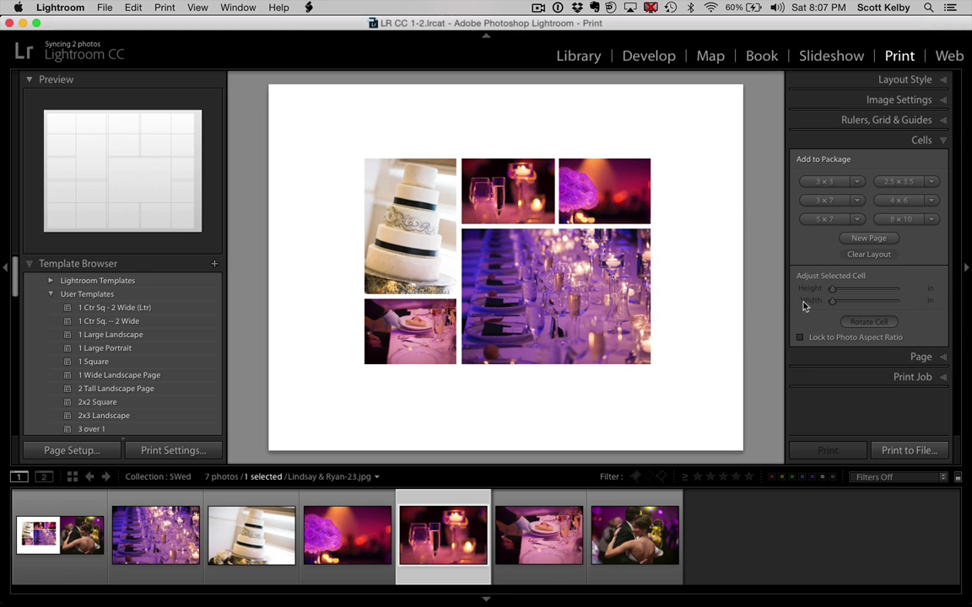
Find the user template "SK - 5 Photo (3 sm, 1 tall, 1 wide)" and open its management options.
{"action": "scroll", "coordinate": [168, 279], "scroll_direction": "down", "scroll_amount": 10}
{"action": "scroll", "coordinate": [183, 316], "scroll_direction": "down", "scroll_amount": 15}
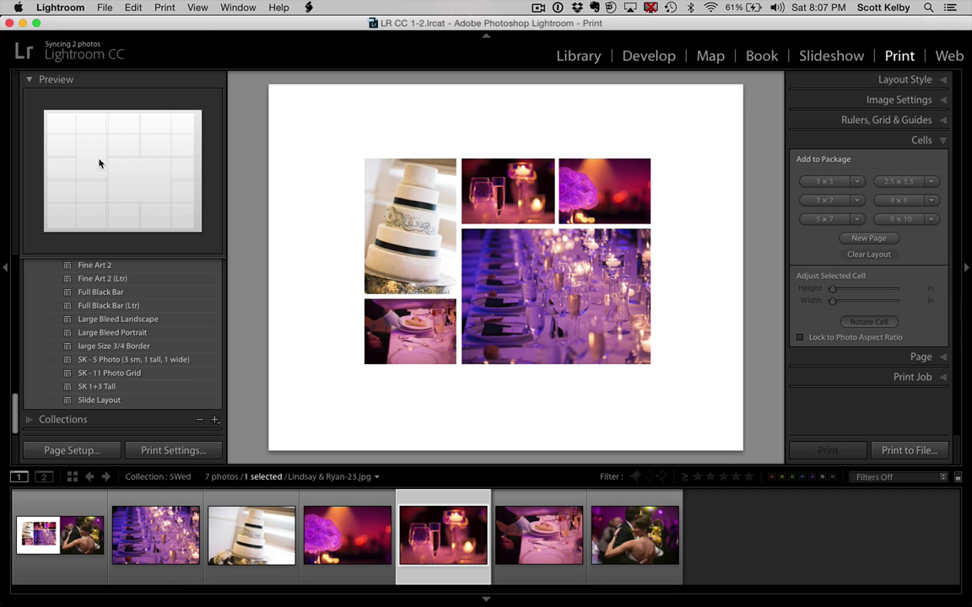
{"action": "right_click", "coordinate": [148, 364]}
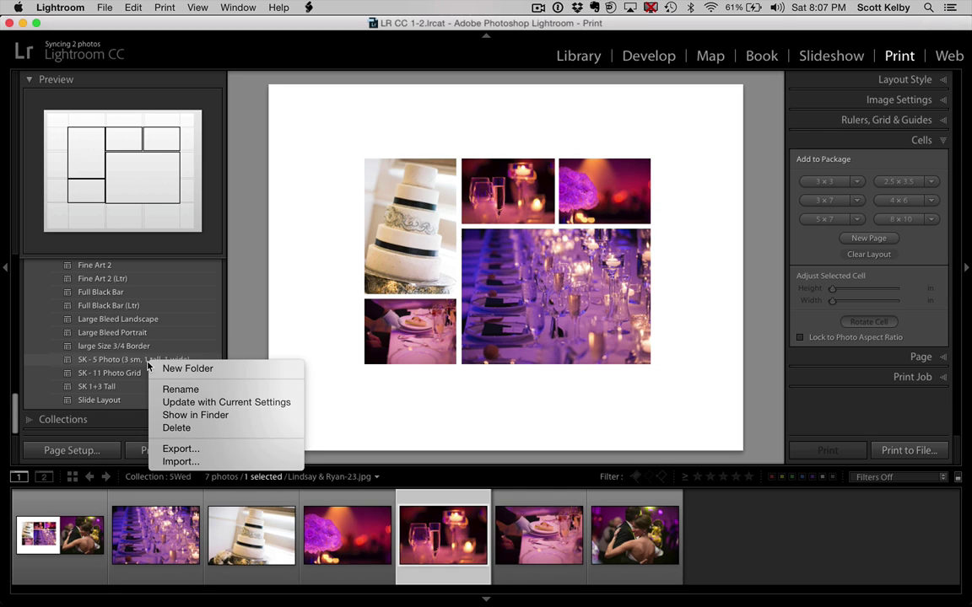